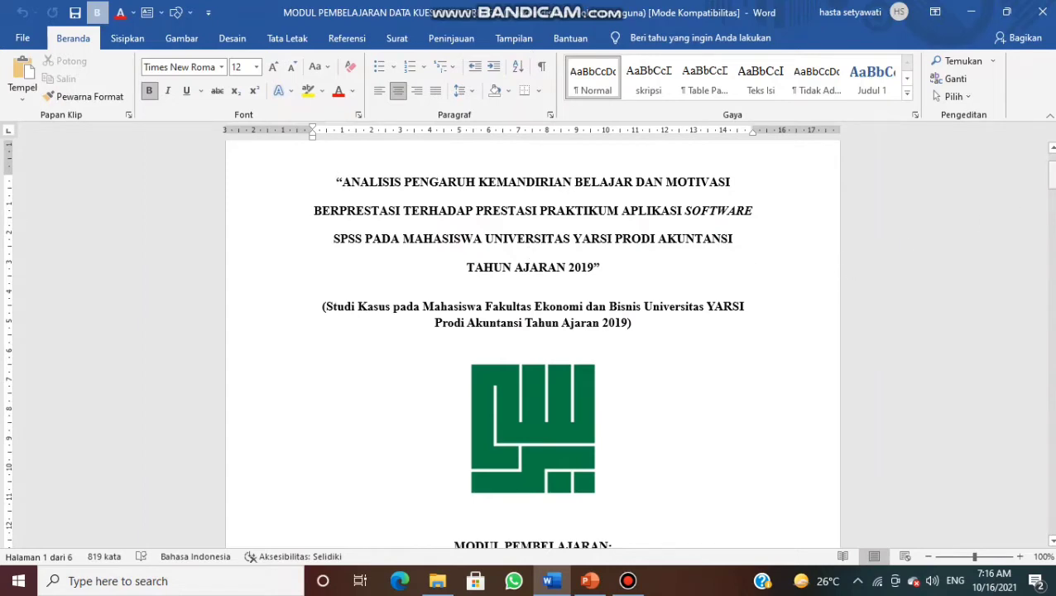
# Read through the learning module's research framework, Lampiran 1 questionnaire grid, answer scale and statement table.
pyautogui.moveTo(1051, 174); pyautogui.dragTo(1051, 233)
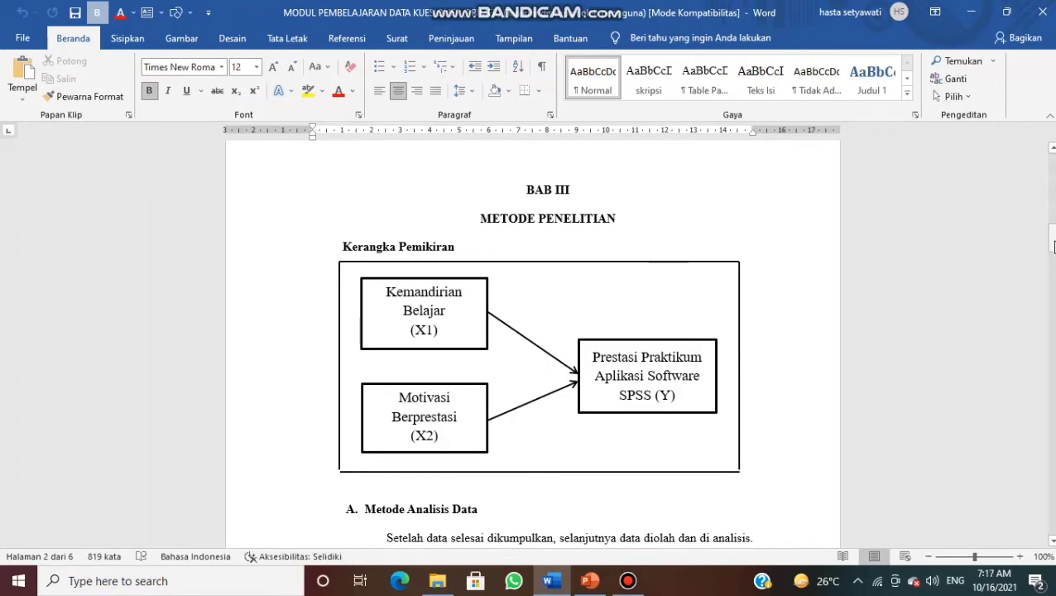
pyautogui.moveTo(1049, 239); pyautogui.dragTo(1049, 431)
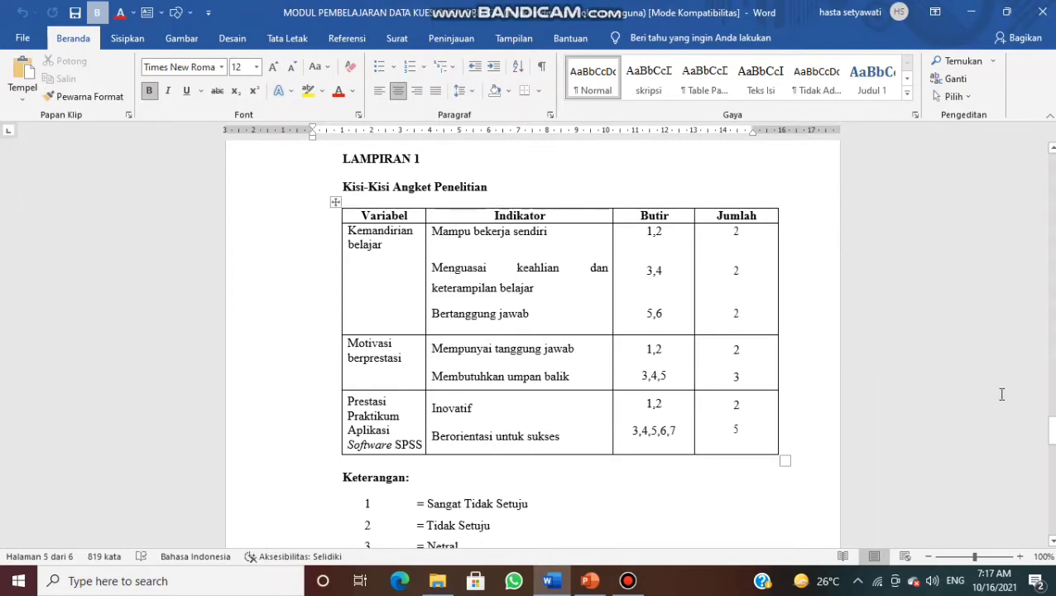
pyautogui.click(1051, 432)
pyautogui.moveTo(1051, 432); pyautogui.dragTo(1051, 436)
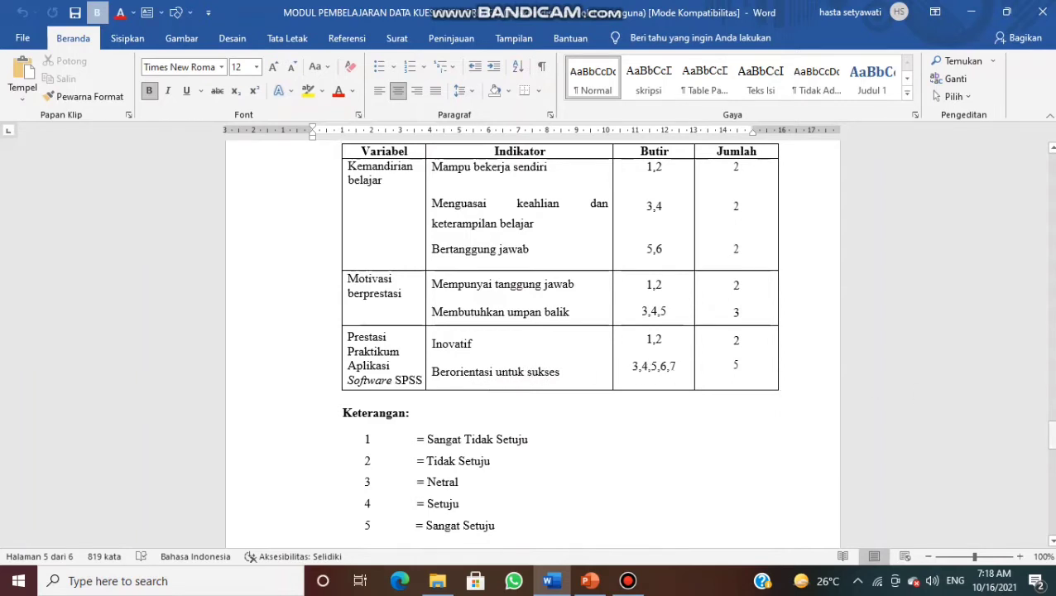
pyautogui.moveTo(1052, 437); pyautogui.dragTo(1052, 452)
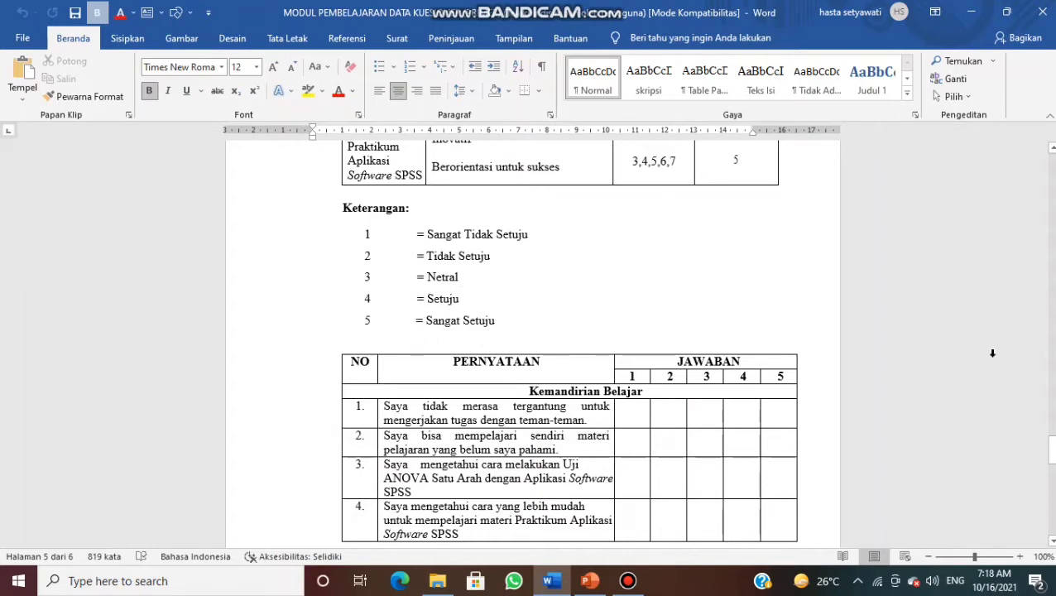
pyautogui.moveTo(1051, 447); pyautogui.dragTo(1051, 485)
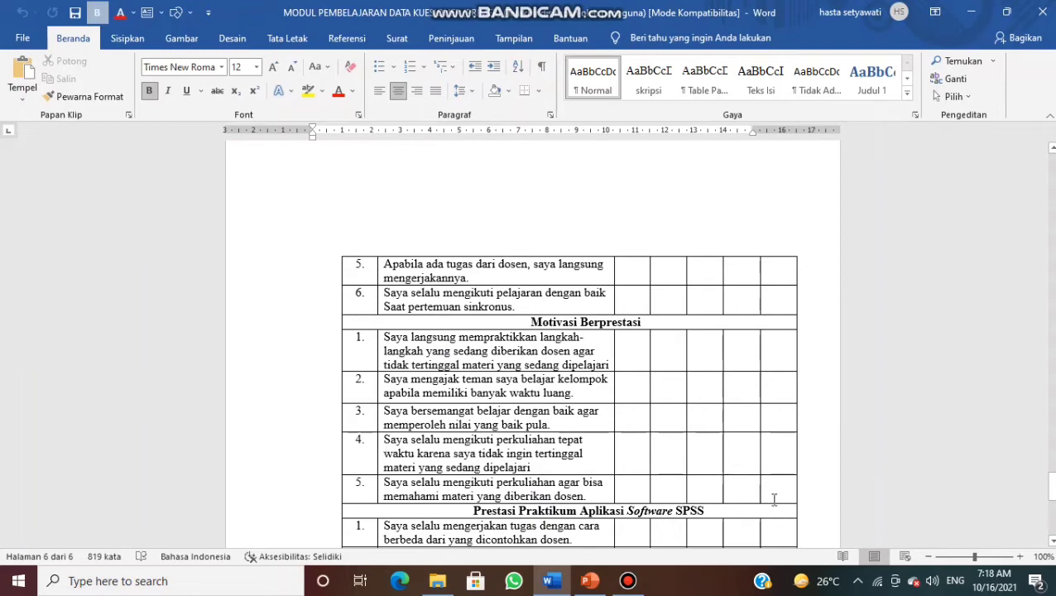
pyautogui.moveTo(1052, 484); pyautogui.dragTo(1051, 502)
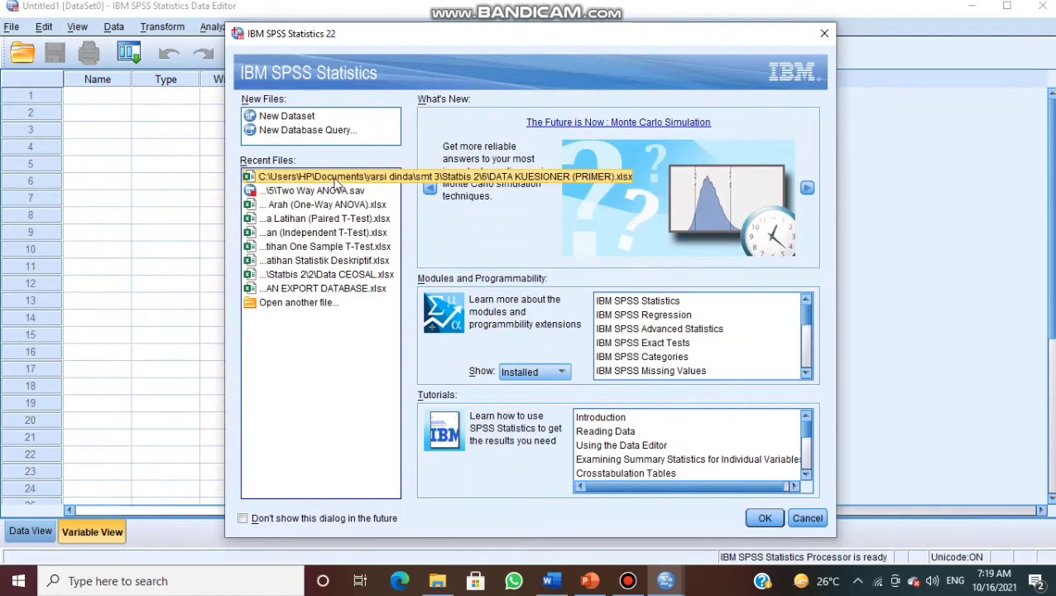
# Switch to SPSS, import Sheet1 of DATA KUESIONER (PRIMER).xlsx with variable names read from the first row, and show the data.
pyautogui.click(762, 521)
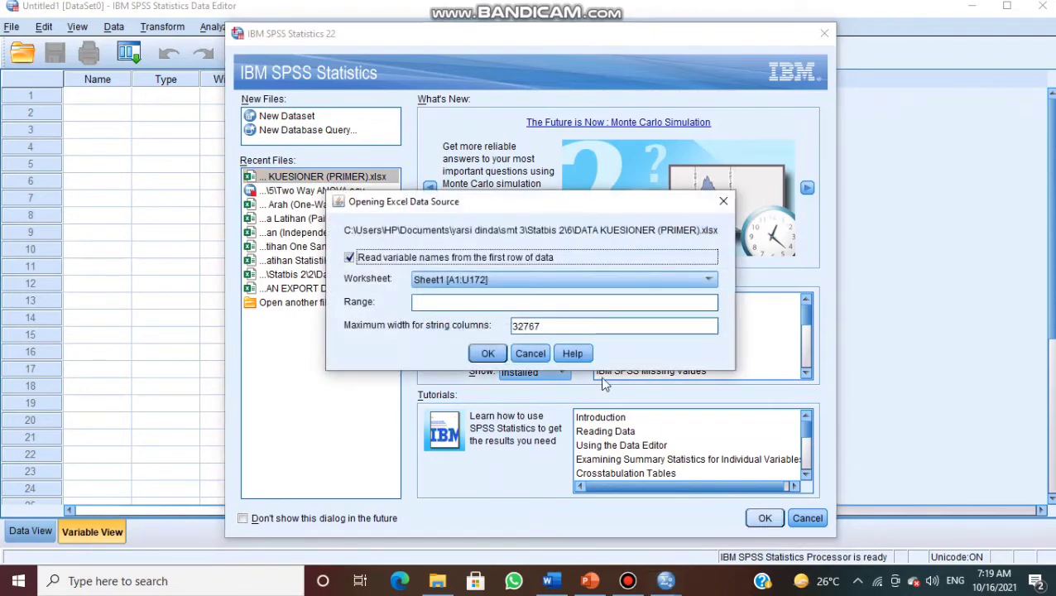
pyautogui.click(488, 353)
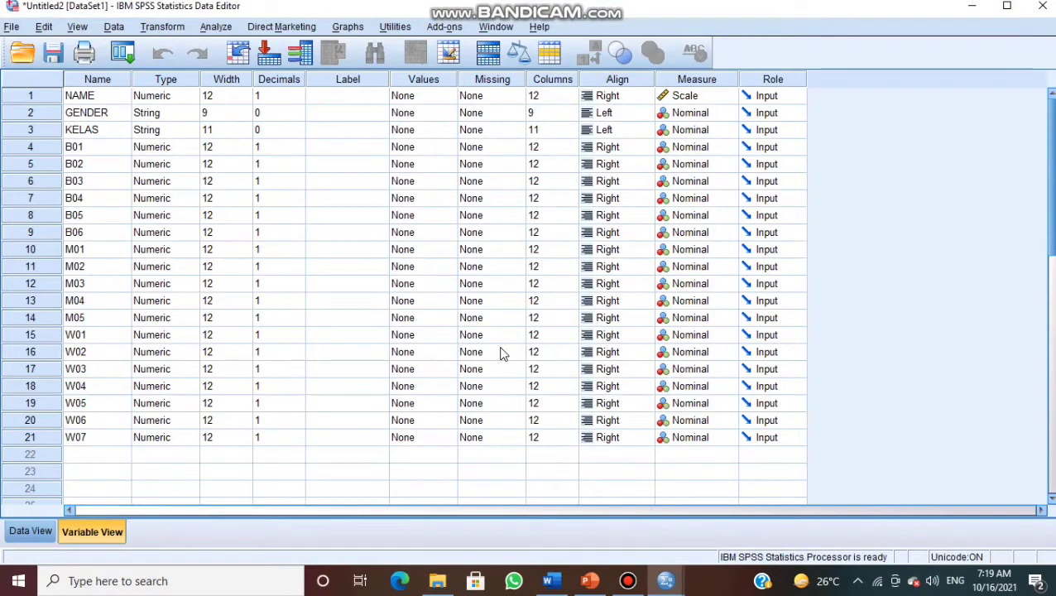
pyautogui.click(31, 532)
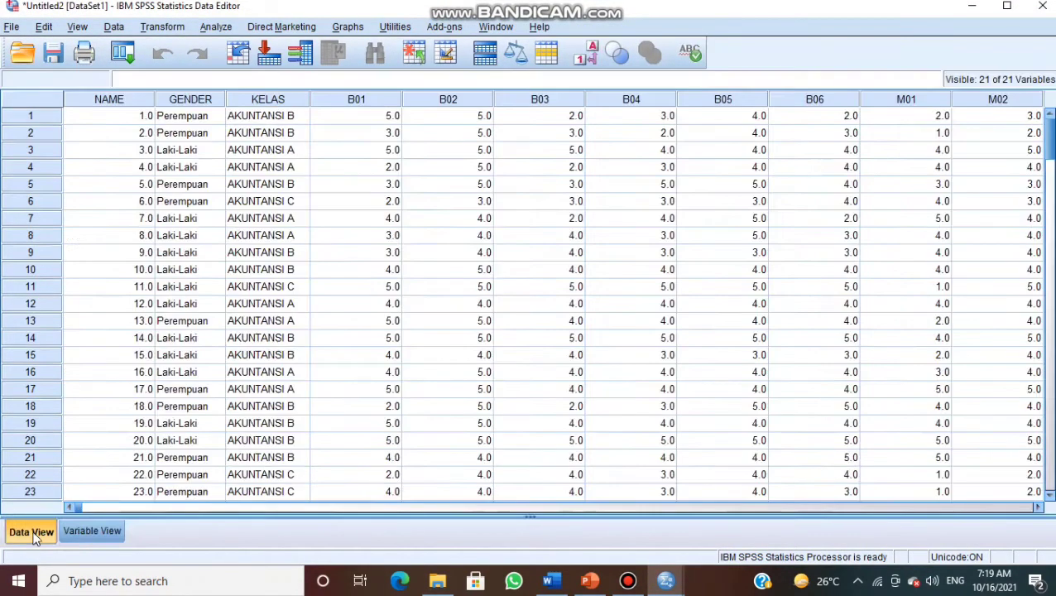
# Set the decimals to 0 for NAME and all questionnaire variables from B01 to W07.
pyautogui.click(91, 531)
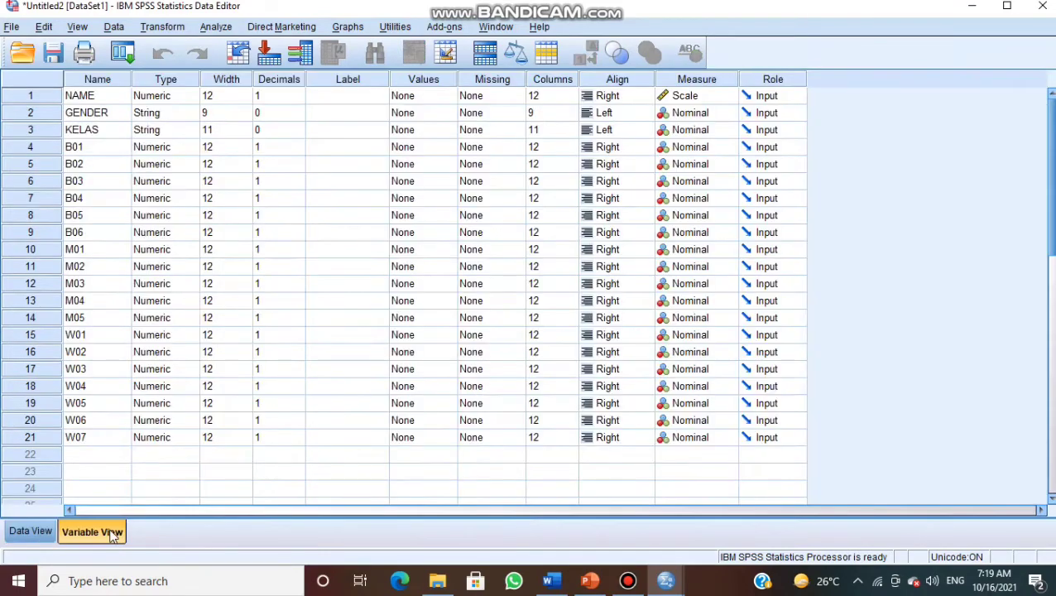
pyautogui.click(278, 100)
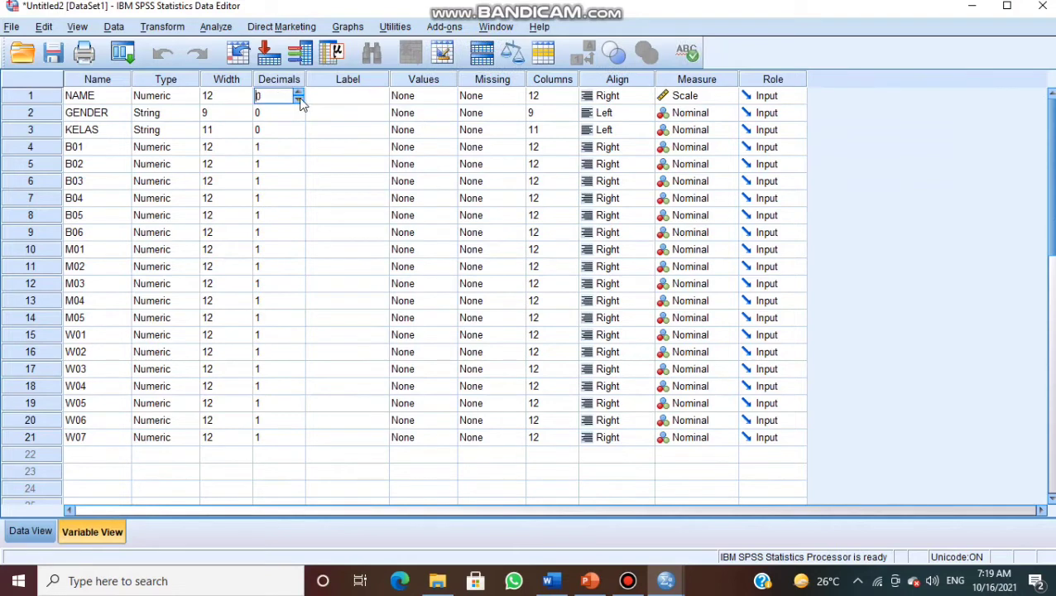
pyautogui.click(290, 131)
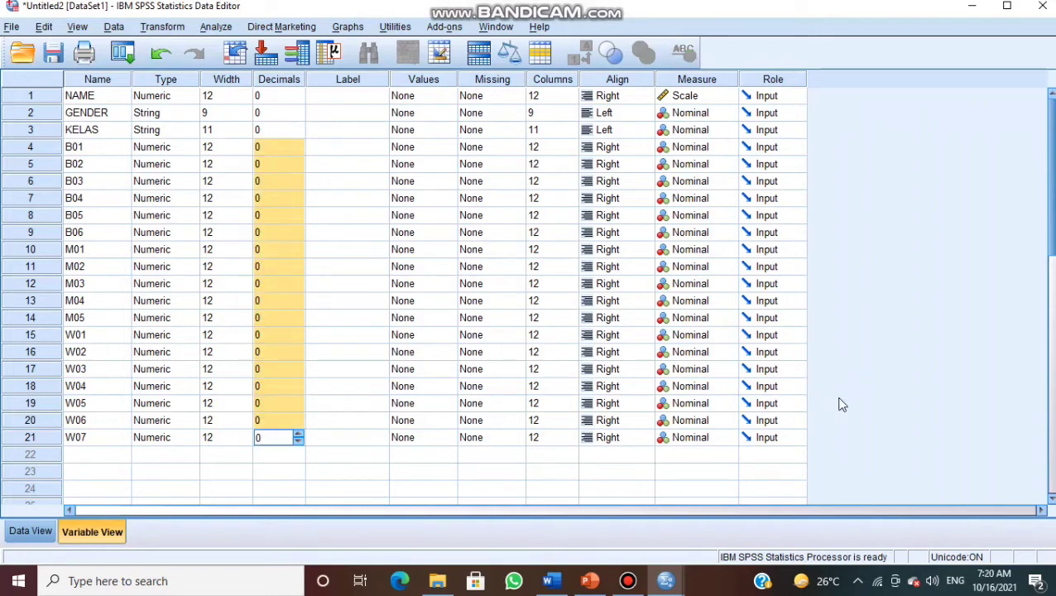
# Examine the imported respondent data across the gender, class and B, M and W item columns.
pyautogui.click(37, 532)
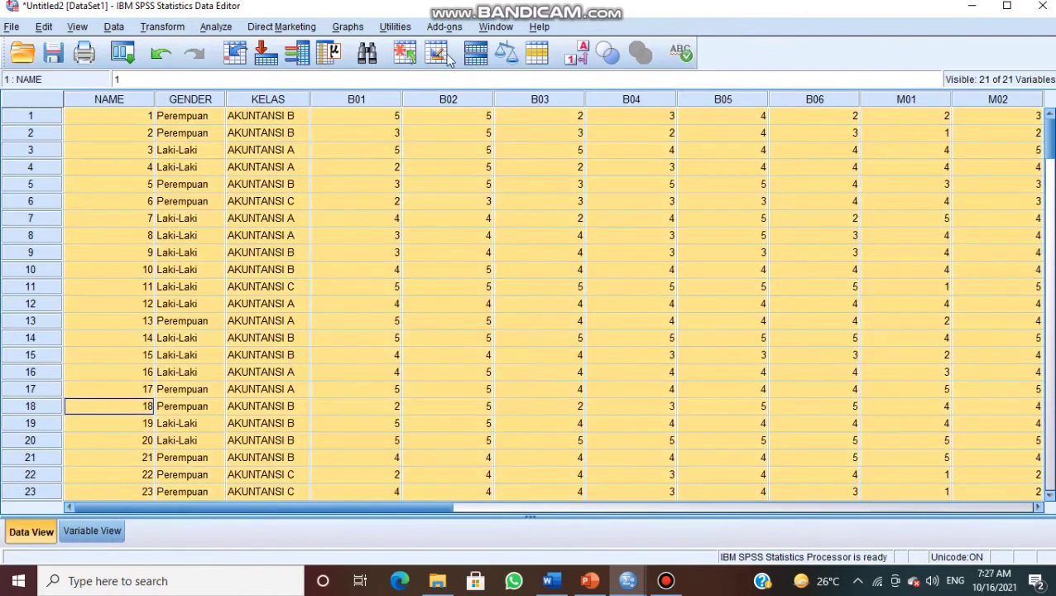
pyautogui.click(147, 106)
pyautogui.click(148, 116)
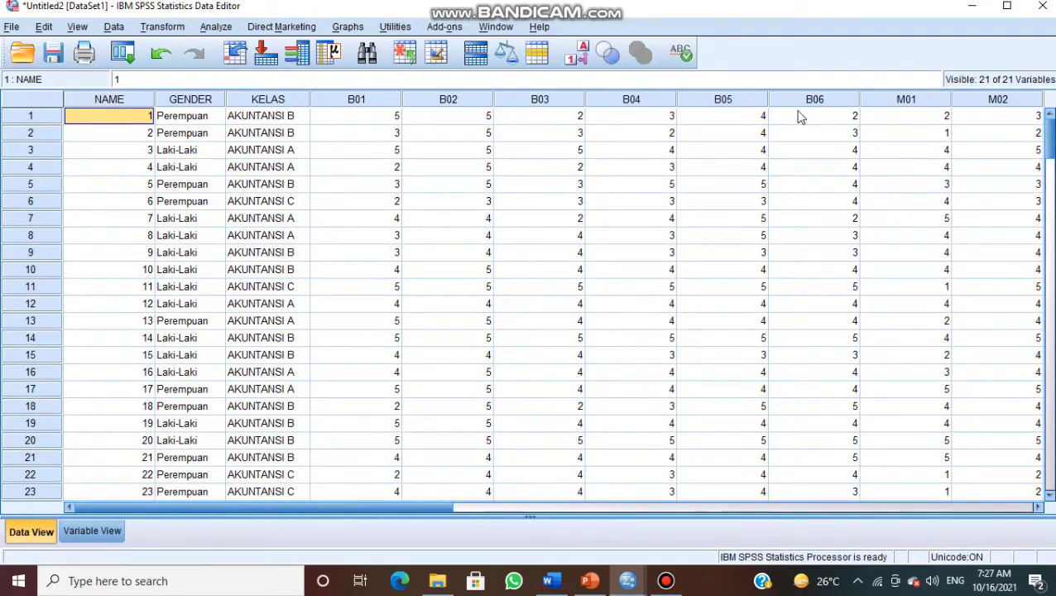
pyautogui.moveTo(423, 506); pyautogui.dragTo(568, 552)
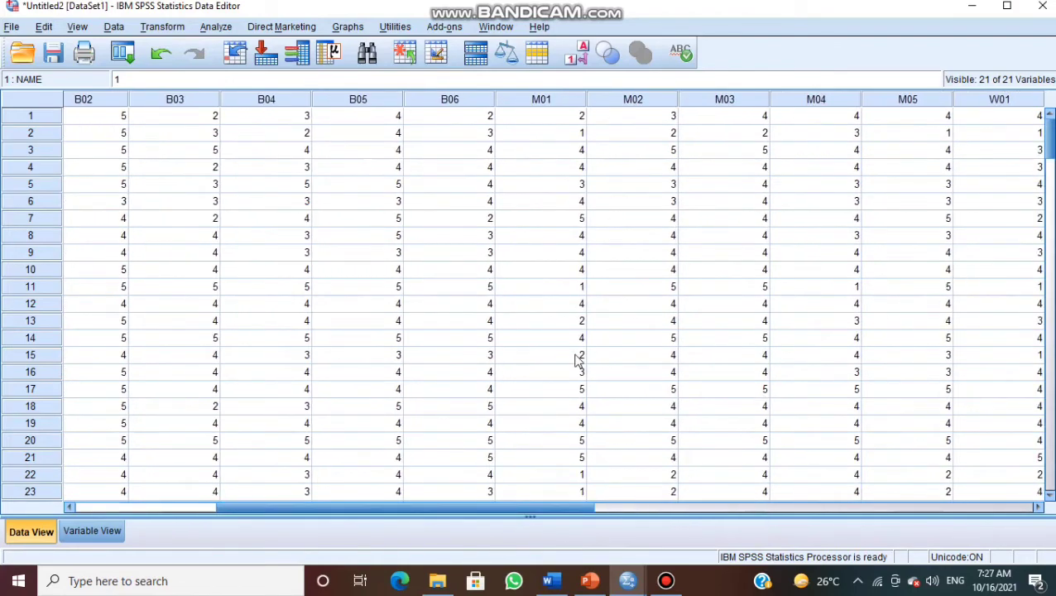
pyautogui.moveTo(450, 509); pyautogui.dragTo(666, 498)
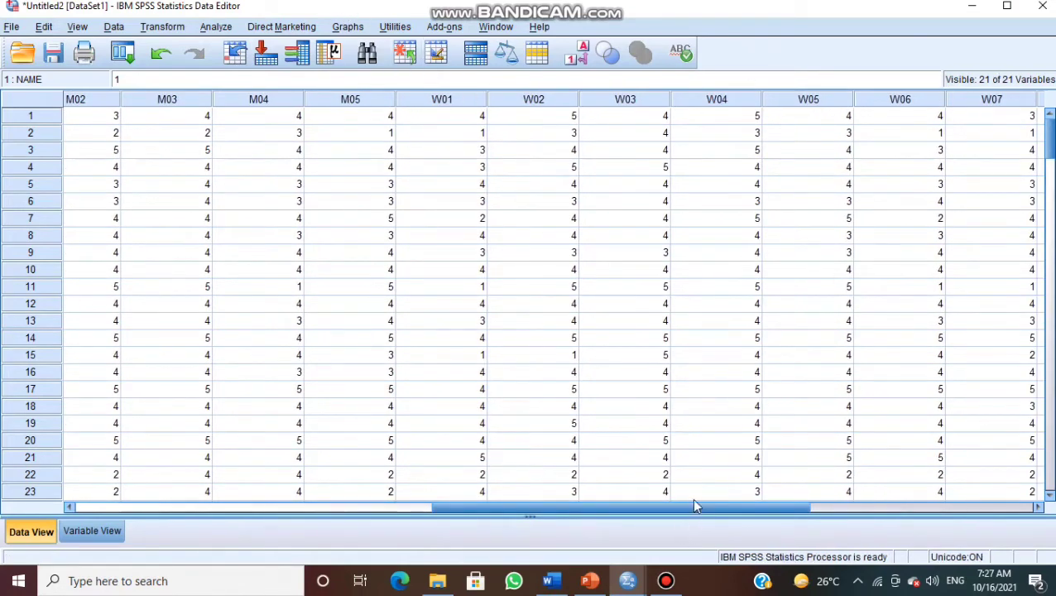
pyautogui.moveTo(695, 506); pyautogui.dragTo(405, 533)
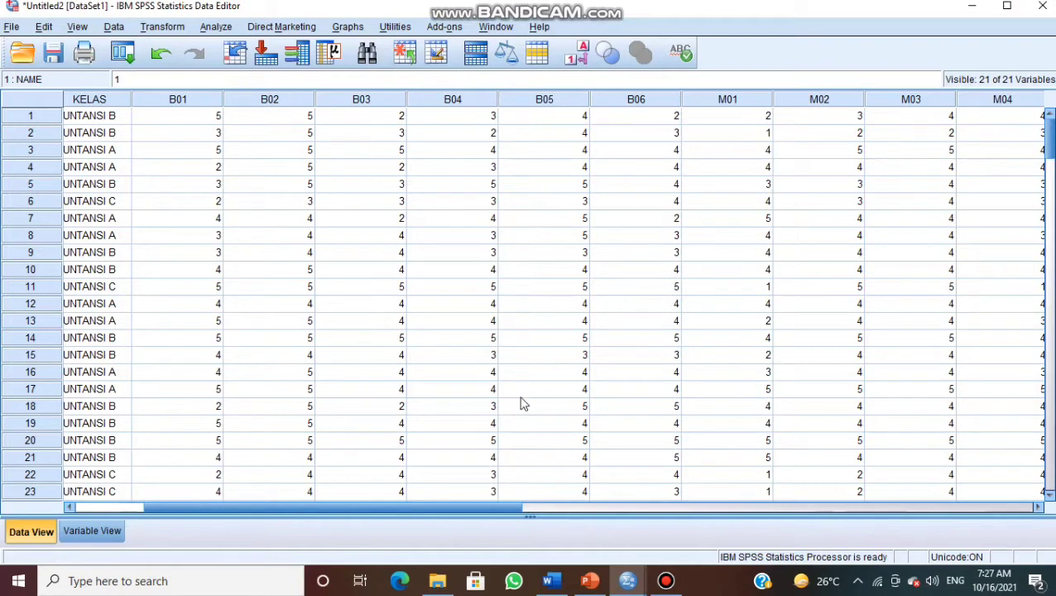
pyautogui.moveTo(622, 508); pyautogui.dragTo(663, 510)
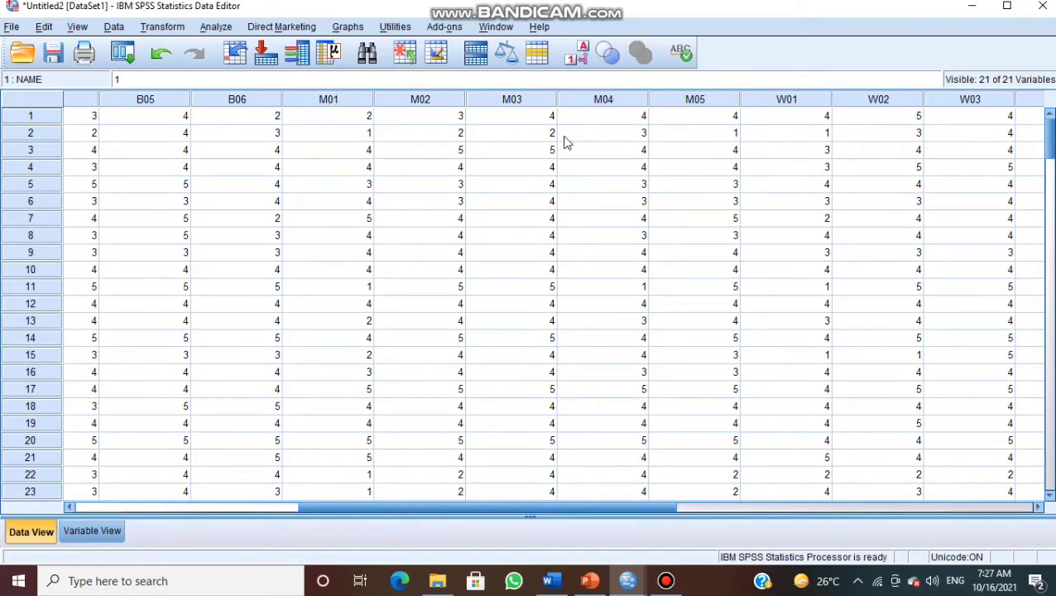
pyautogui.moveTo(497, 506); pyautogui.dragTo(602, 529)
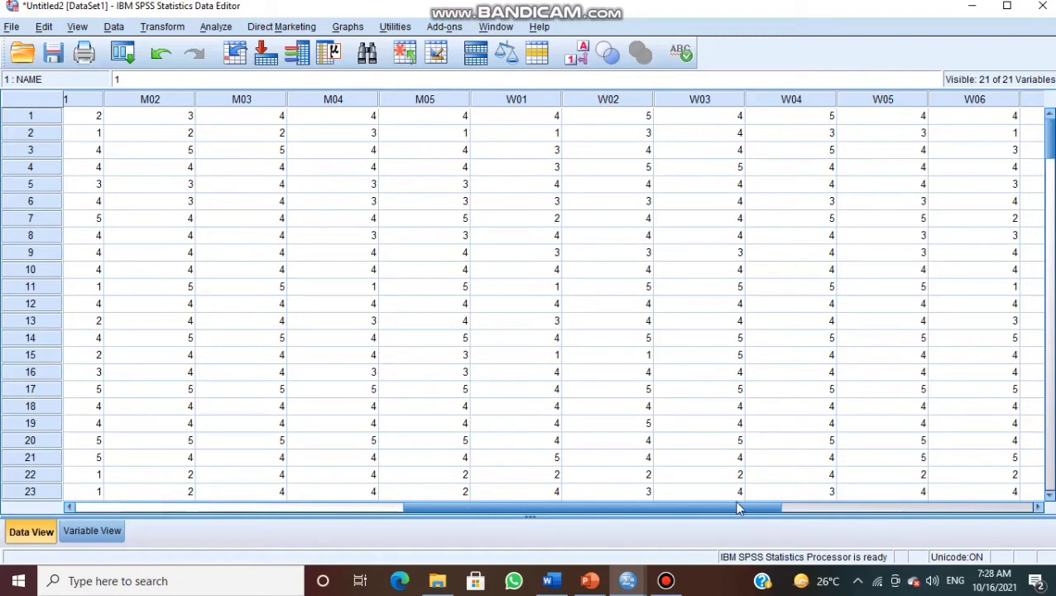
pyautogui.moveTo(632, 508); pyautogui.dragTo(303, 508)
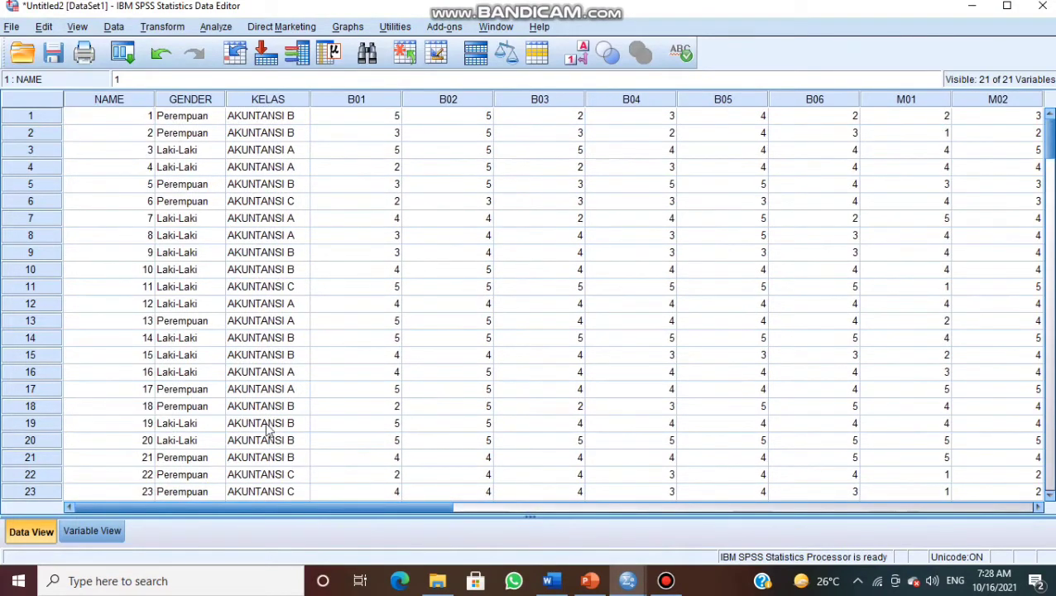
# Add value labels to variable B01: 1 as "sangat tidak setuju" and 2 as "tidak setuju".
pyautogui.click(101, 531)
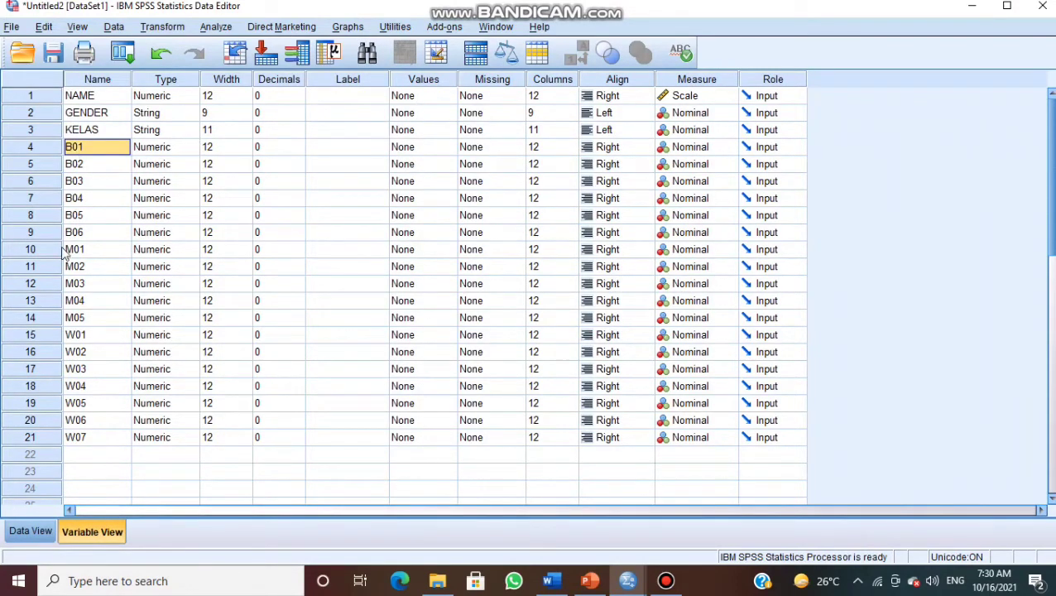
pyautogui.click(417, 151)
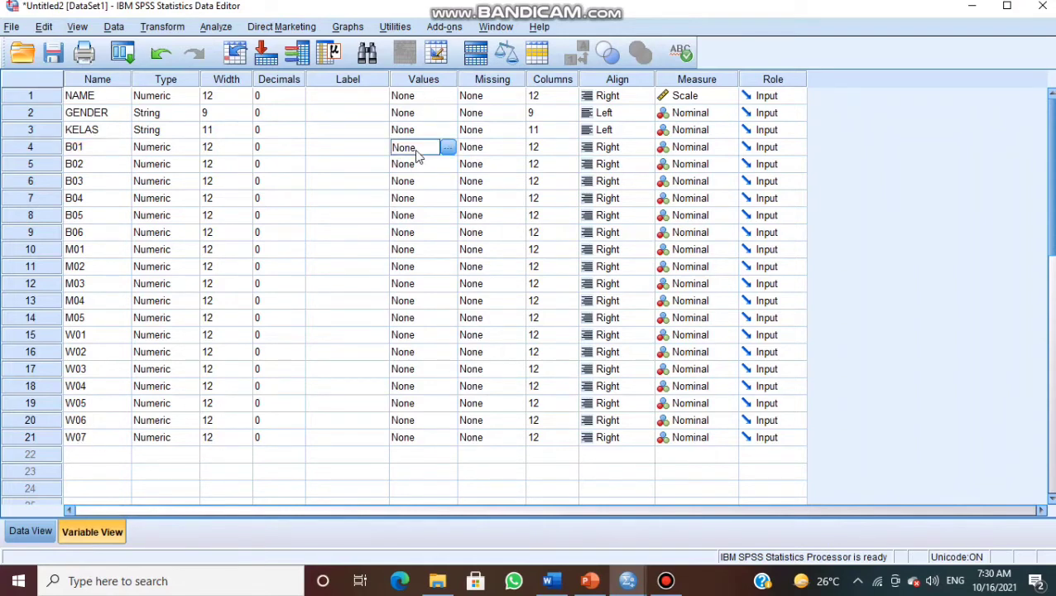
pyautogui.click(448, 148)
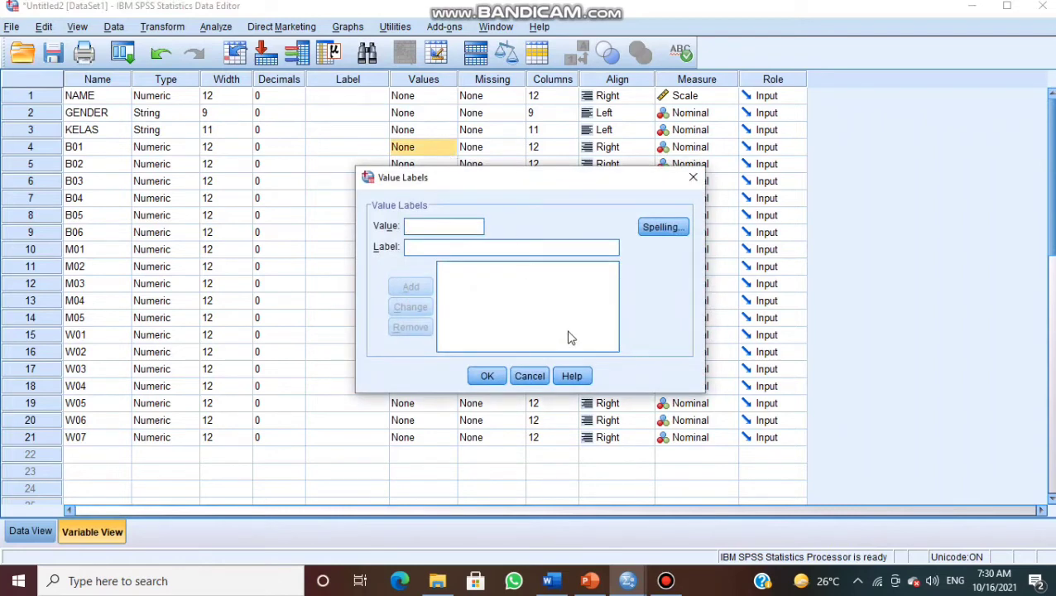
pyautogui.click(499, 245)
pyautogui.write('sangat tidak setuju')
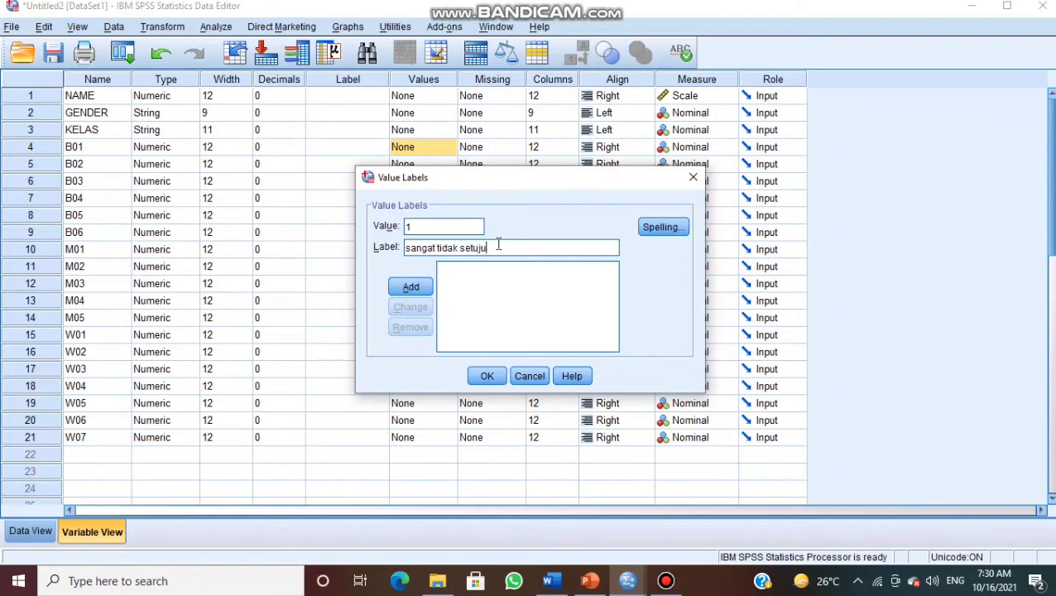
pyautogui.click(428, 287)
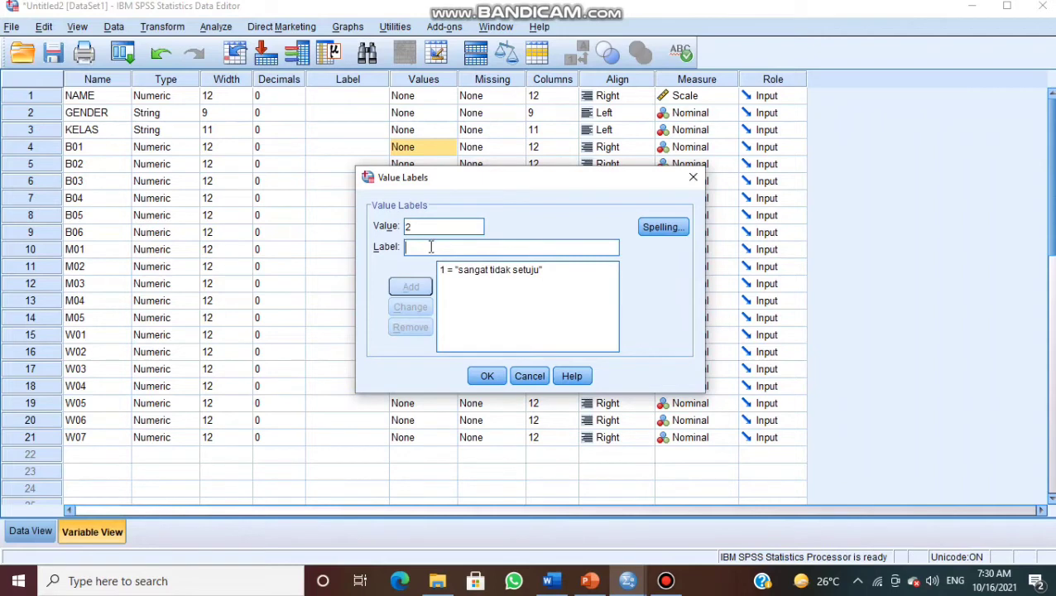
pyautogui.write('tidak setuju')
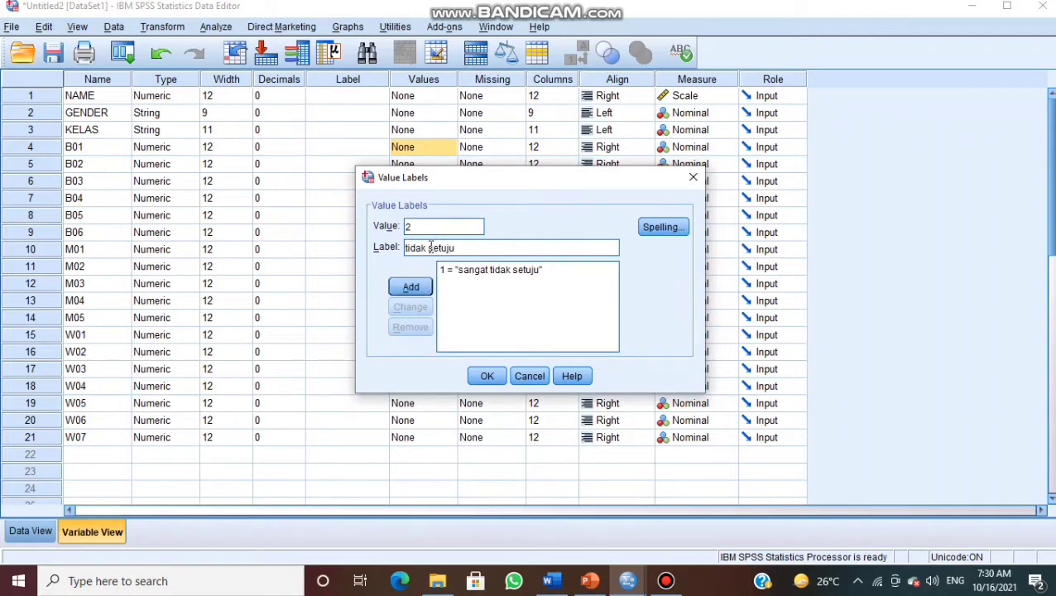
pyautogui.click(409, 287)
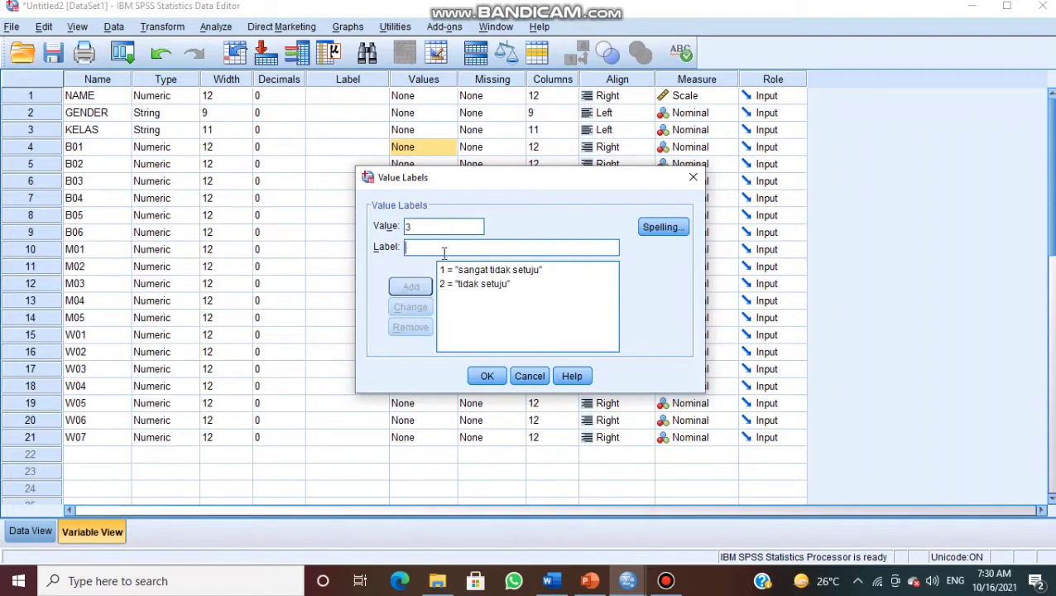
# Complete B01's value labels with 3 as "netral", 4 as "setuju" and 5 as "sangat setuju", and apply them.
pyautogui.write('netral')
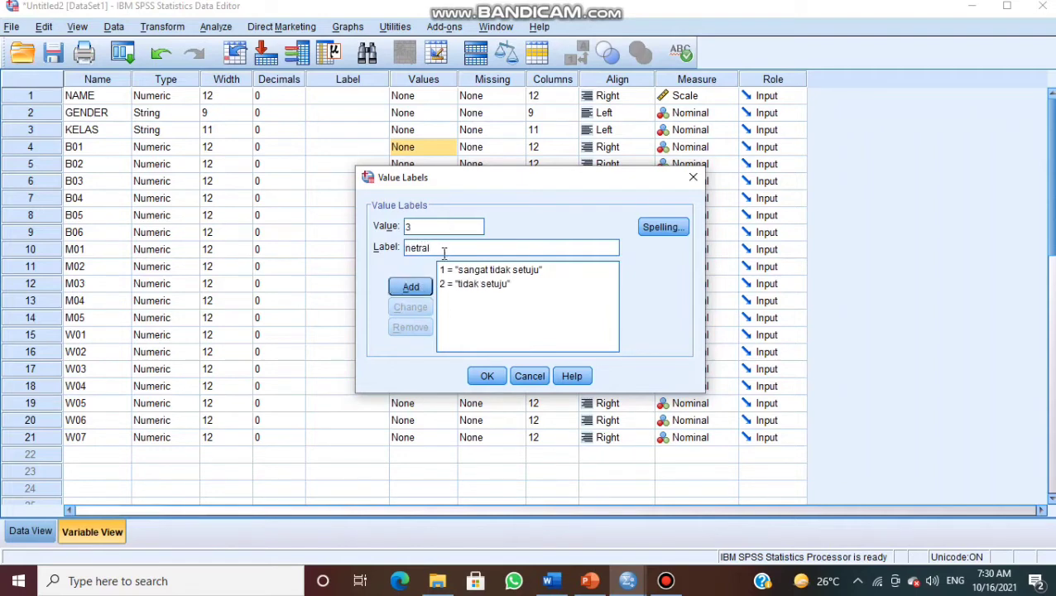
pyautogui.click(407, 287)
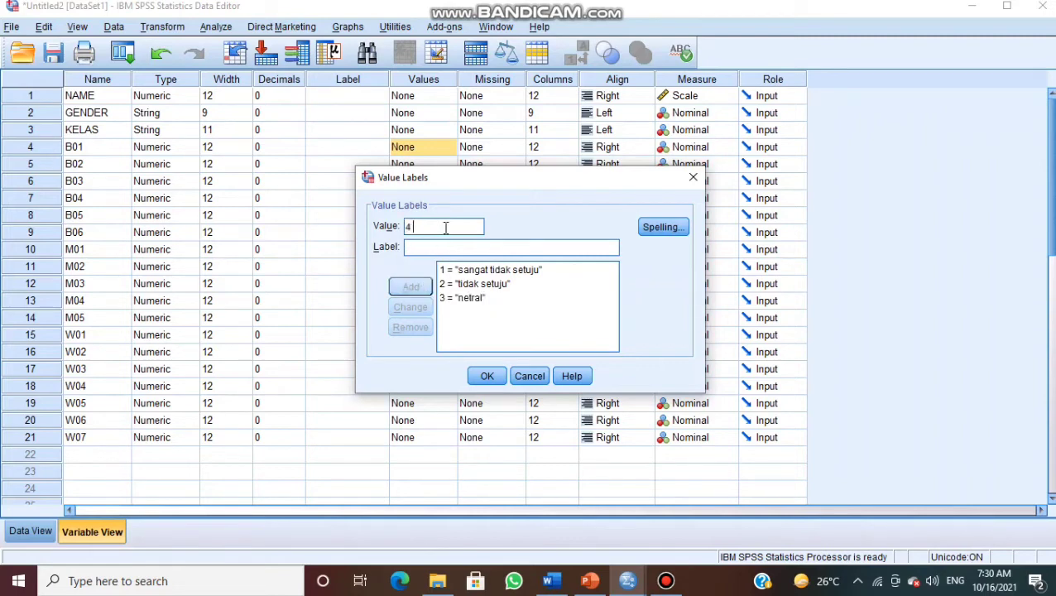
pyautogui.write('setuju')
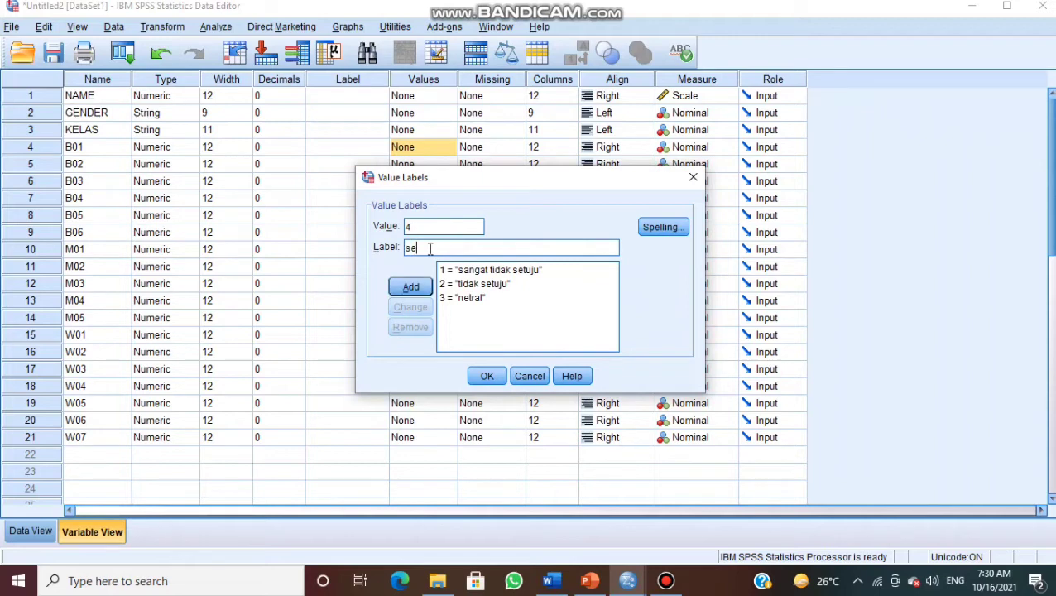
pyautogui.click(411, 288)
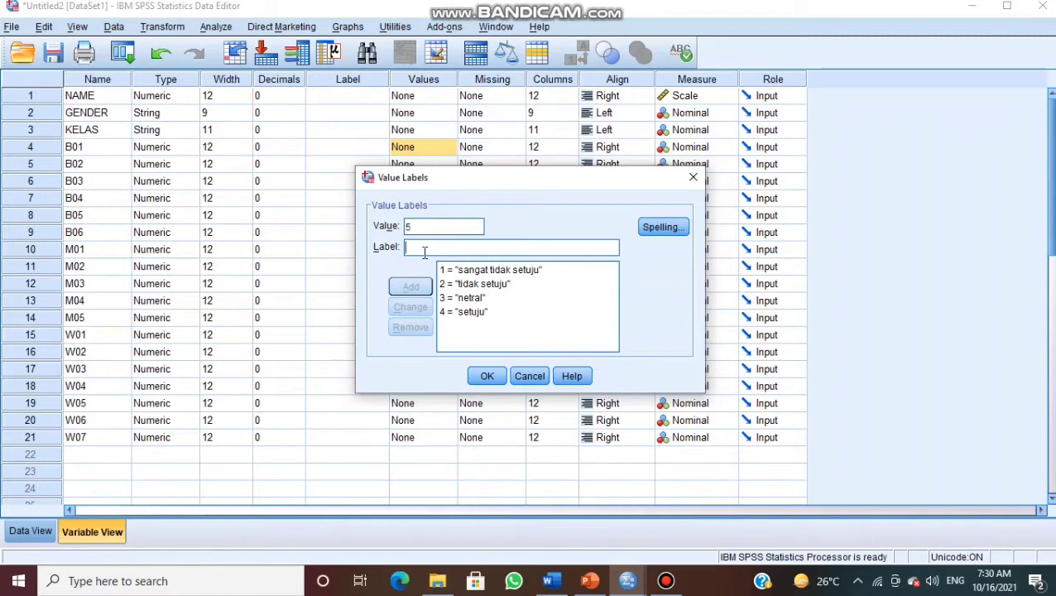
pyautogui.write('sangat setuju')
pyautogui.click(408, 287)
pyautogui.click(486, 377)
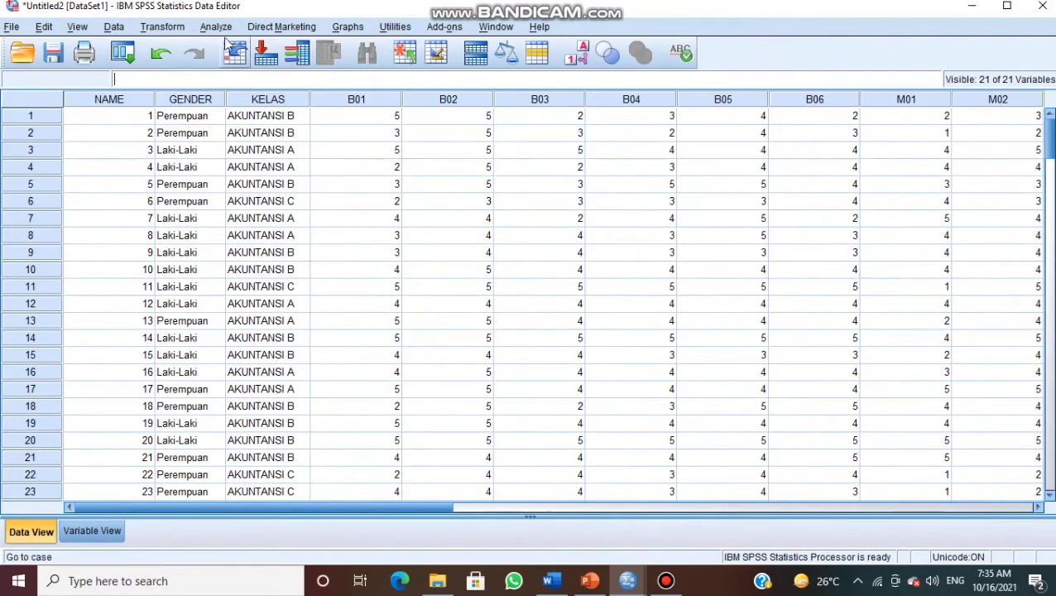
# Run Frequencies on all variables except NAME, with tables, mean, median, mode, sum, standard deviation, variance, minimum and maximum.
pyautogui.click(215, 26)
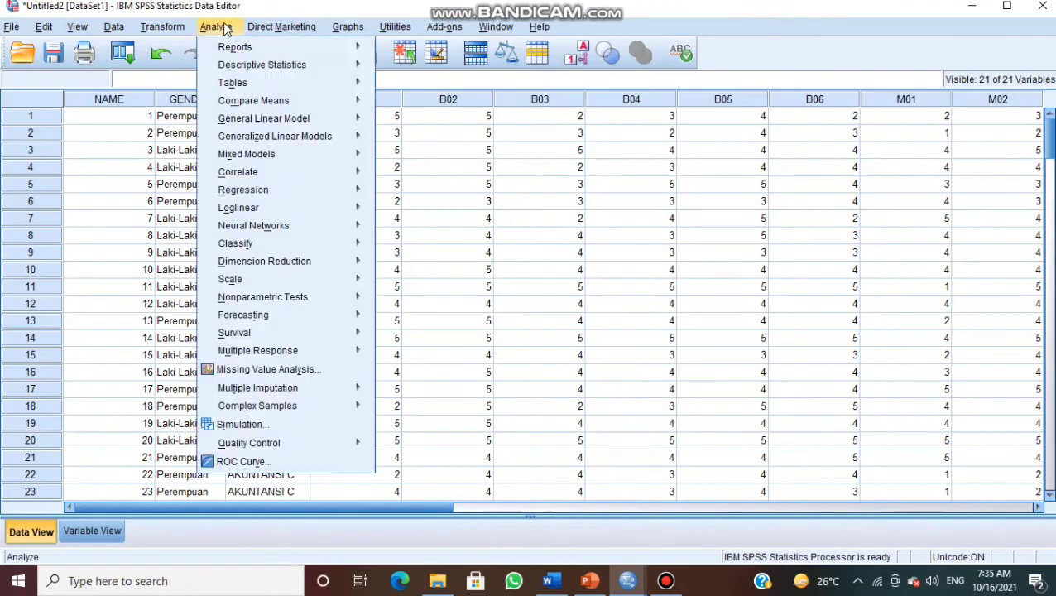
pyautogui.moveTo(273, 67)
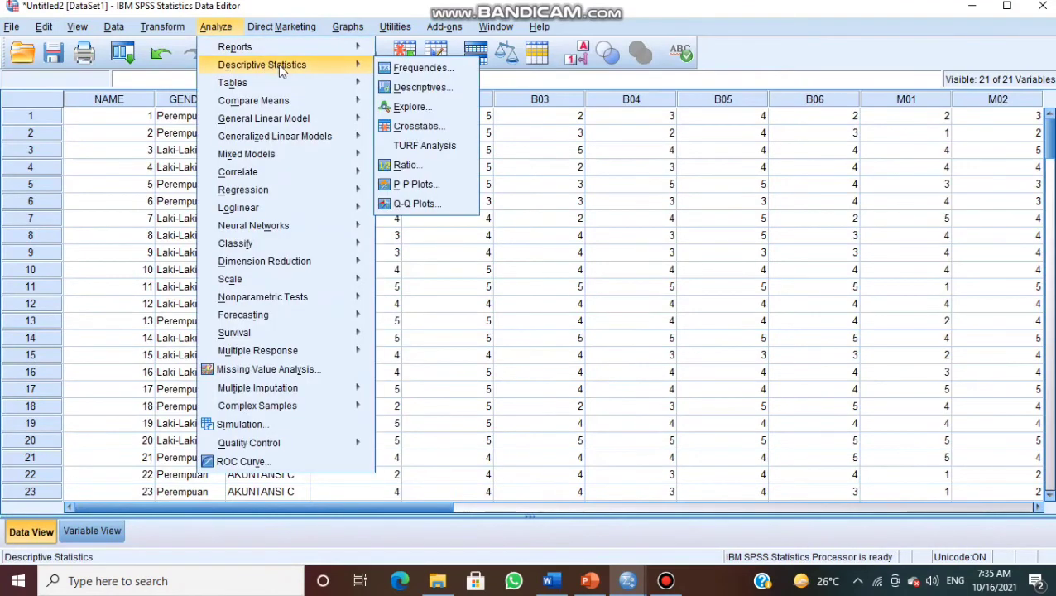
pyautogui.click(402, 70)
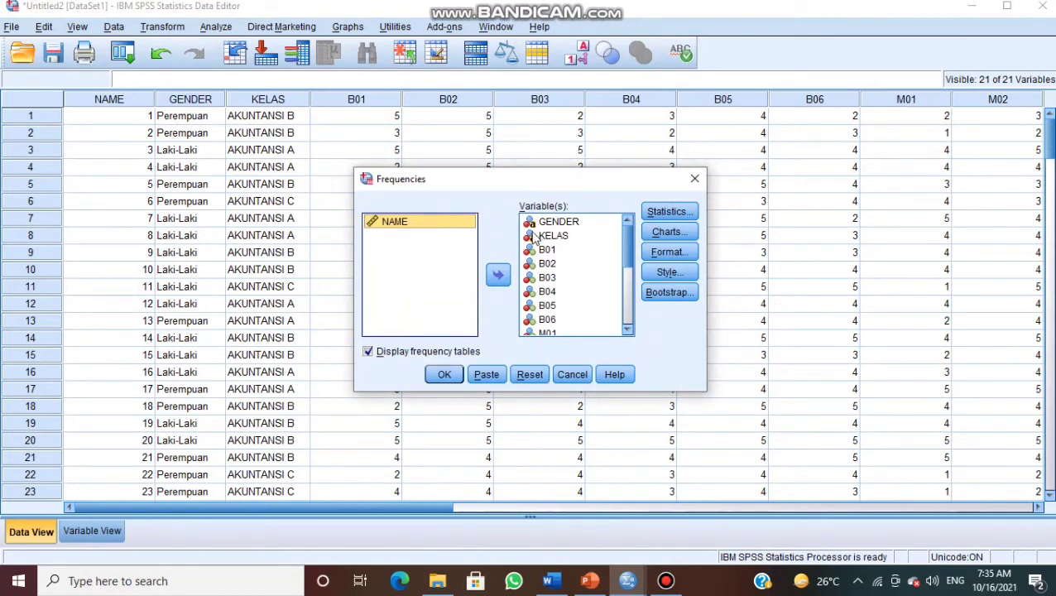
pyautogui.click(687, 213)
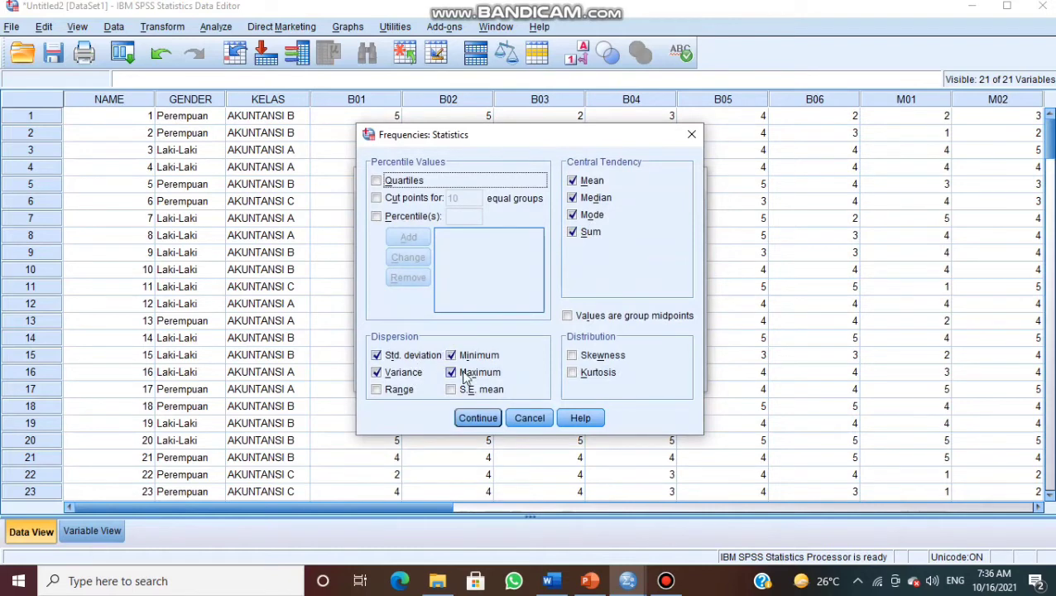
pyautogui.click(474, 417)
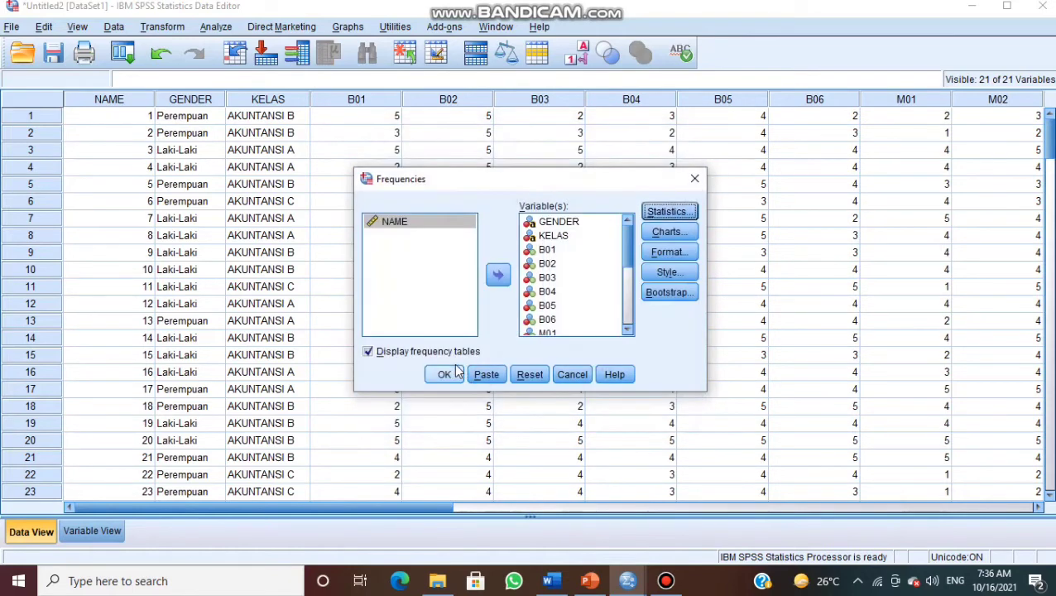
pyautogui.click(443, 374)
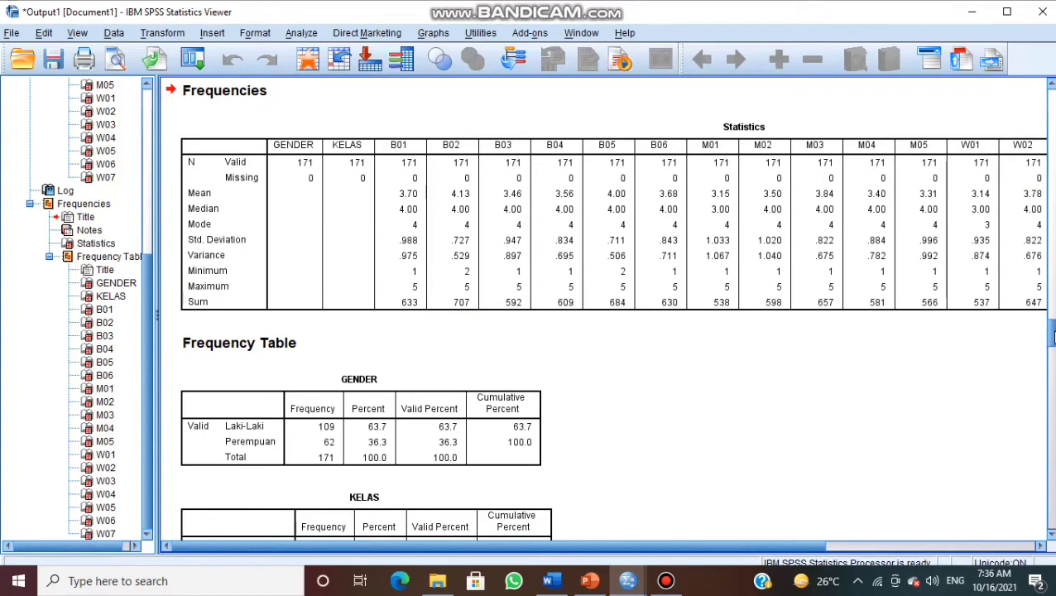
pyautogui.moveTo(1053, 335); pyautogui.dragTo(1053, 352)
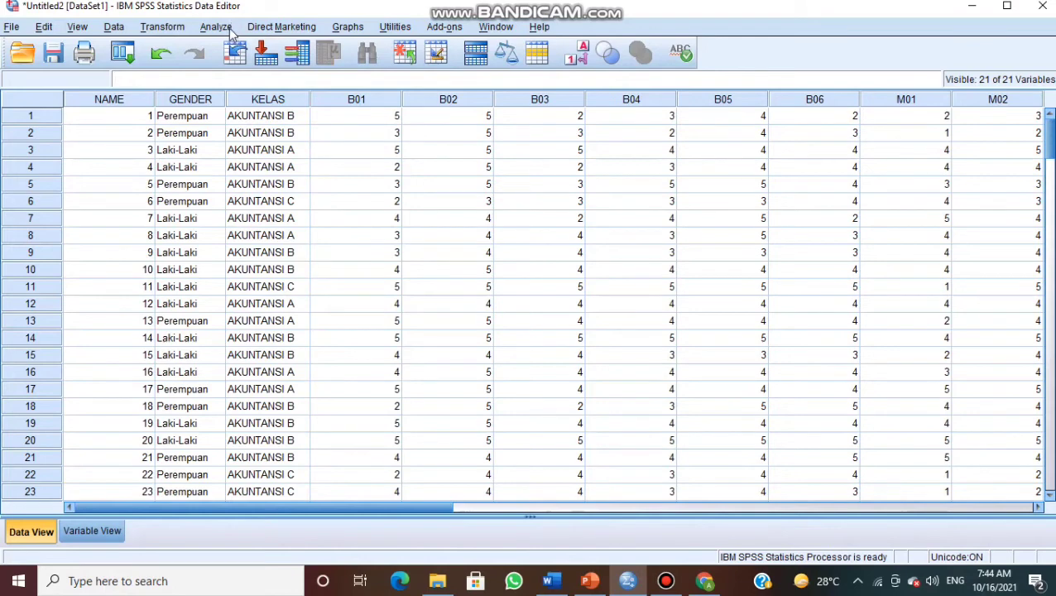
# Start a Reliability Analysis on the questionnaire data and remove all variables from its item list.
pyautogui.click(217, 27)
pyautogui.moveTo(367, 312)
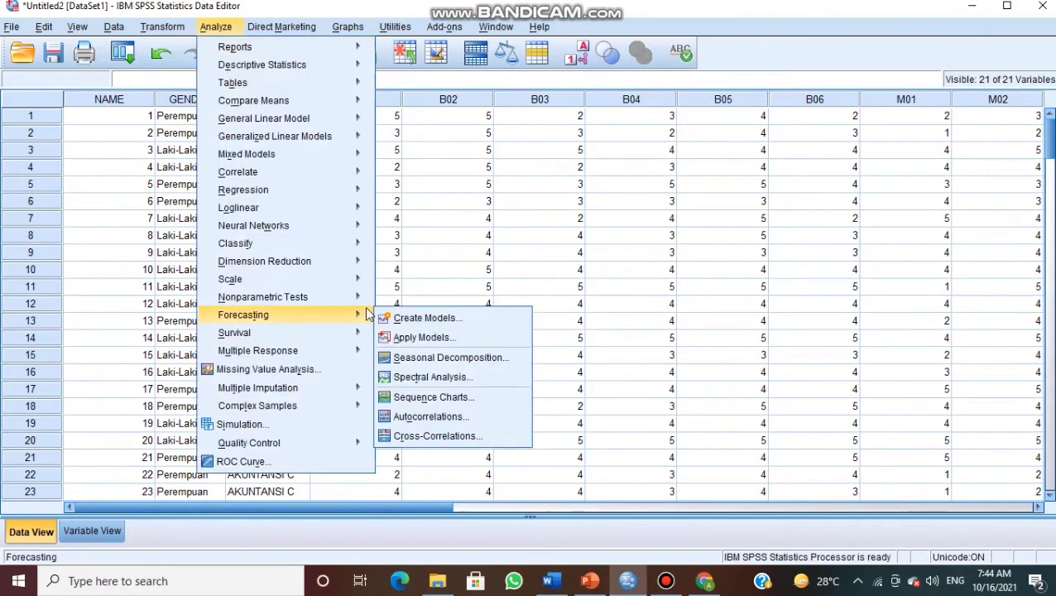
pyautogui.moveTo(355, 279)
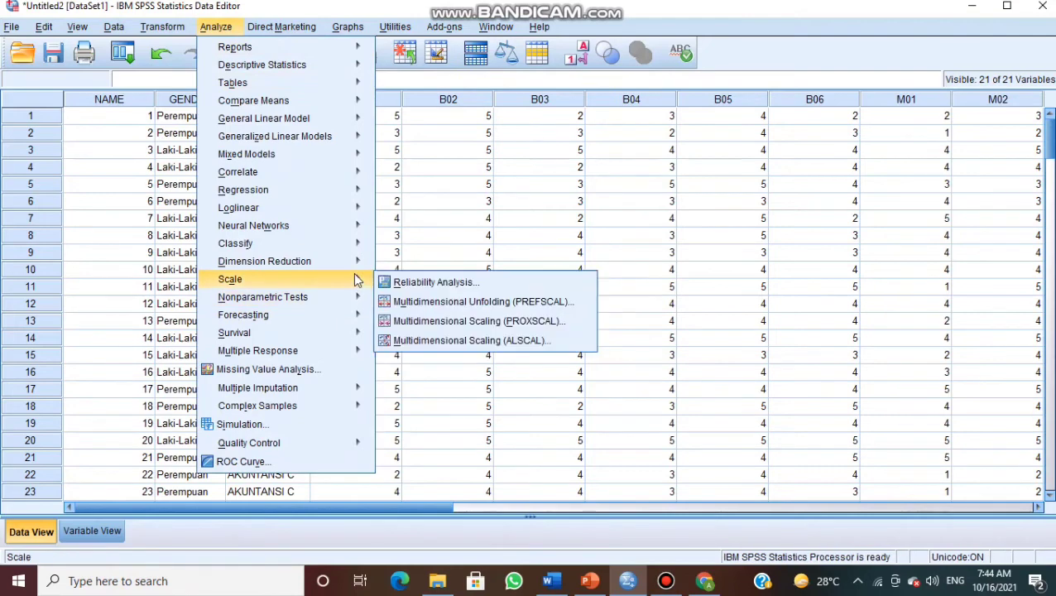
pyautogui.click(426, 283)
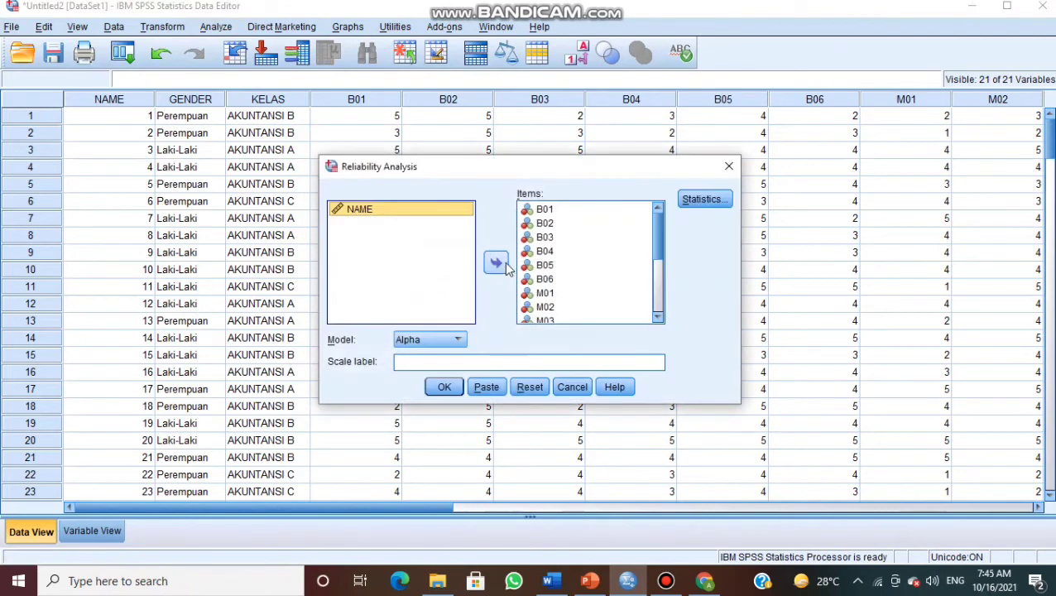
pyautogui.click(591, 268)
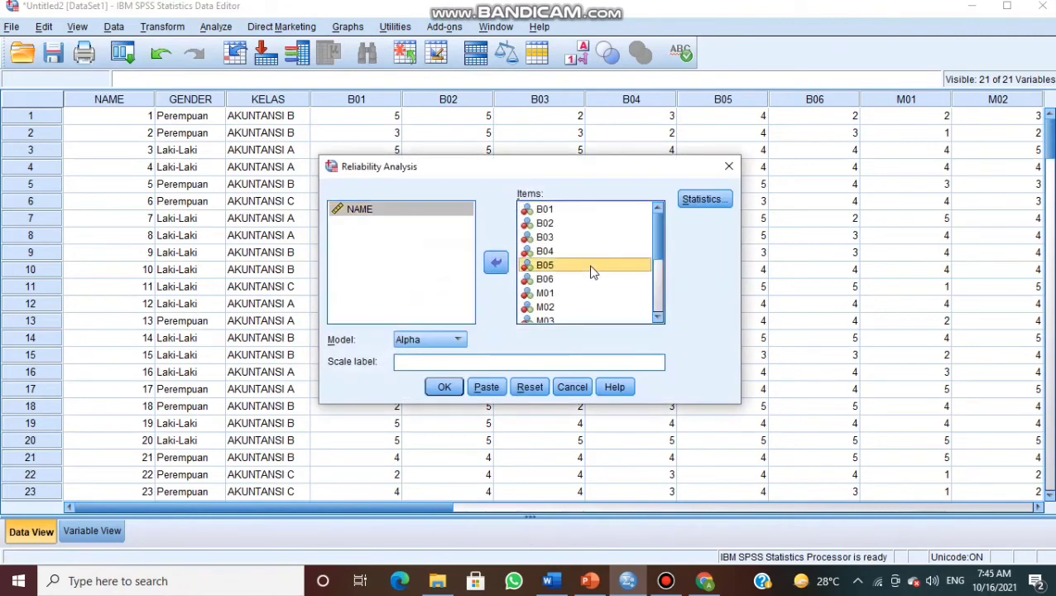
pyautogui.hotkey('ctrl', 'a')
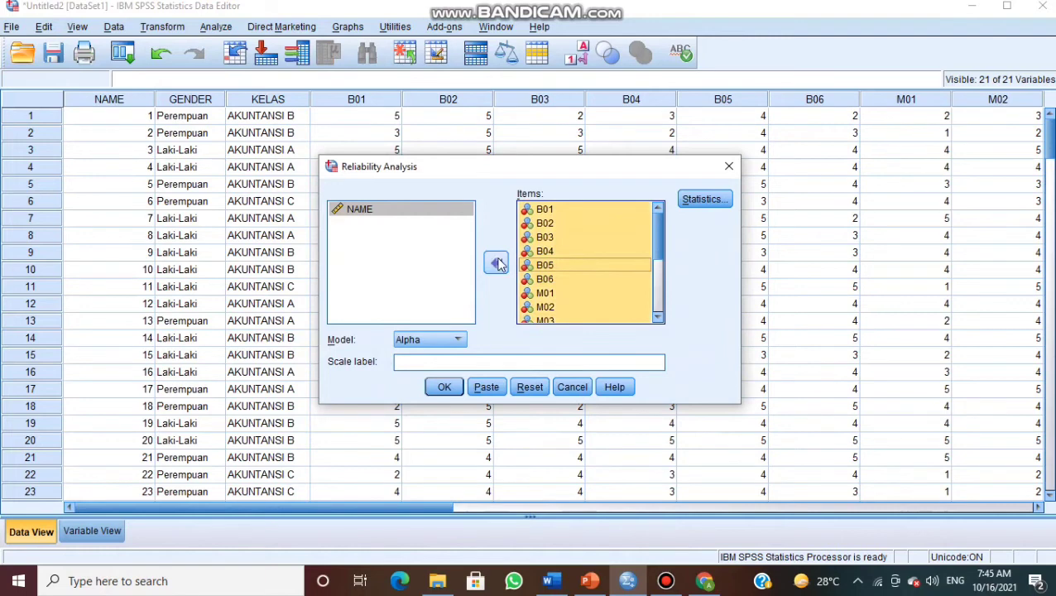
pyautogui.click(495, 262)
# Run the Alpha reliability analysis on items B01 to B06 with item, scale and scale if item deleted descriptives.
pyautogui.click(418, 230)
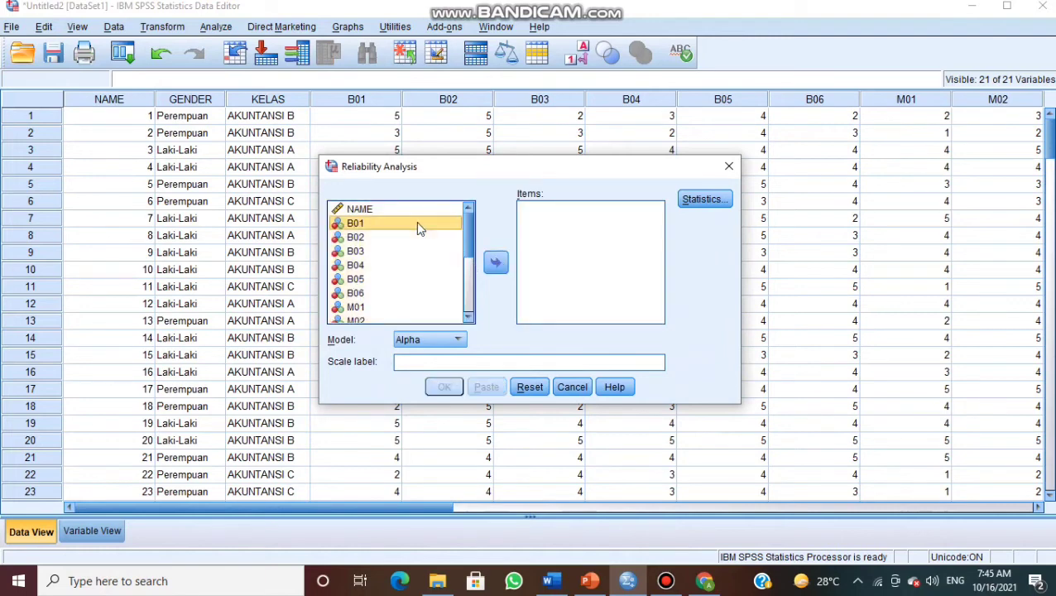
pyautogui.click(496, 262)
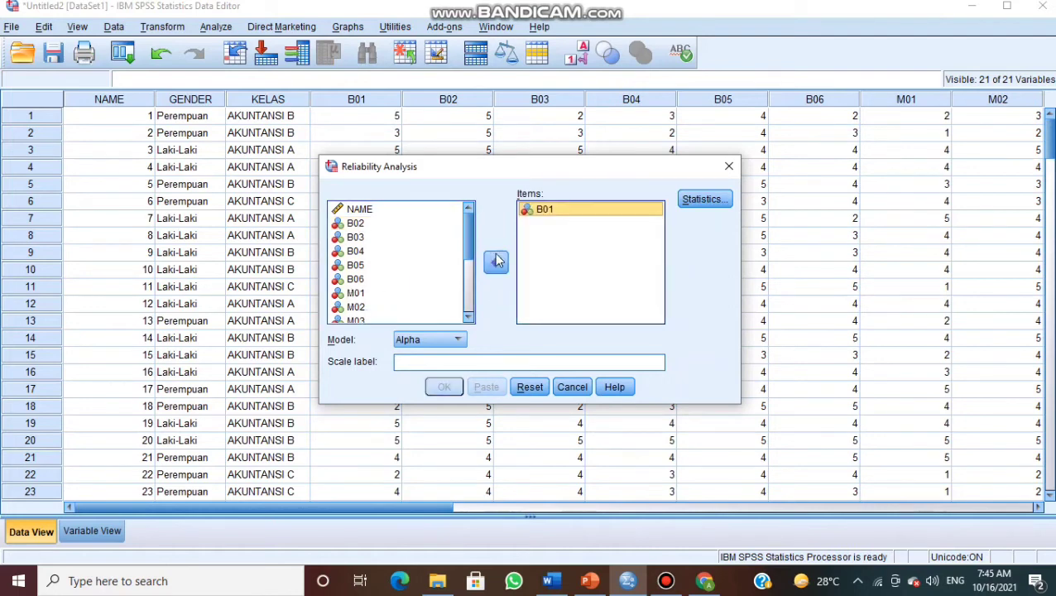
pyautogui.click(496, 262)
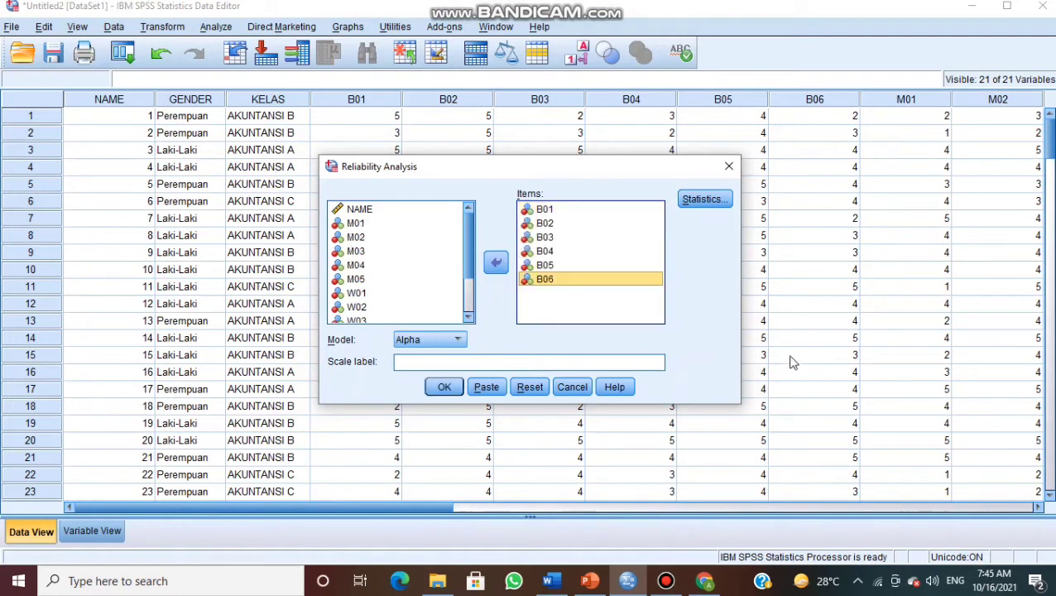
pyautogui.click(694, 203)
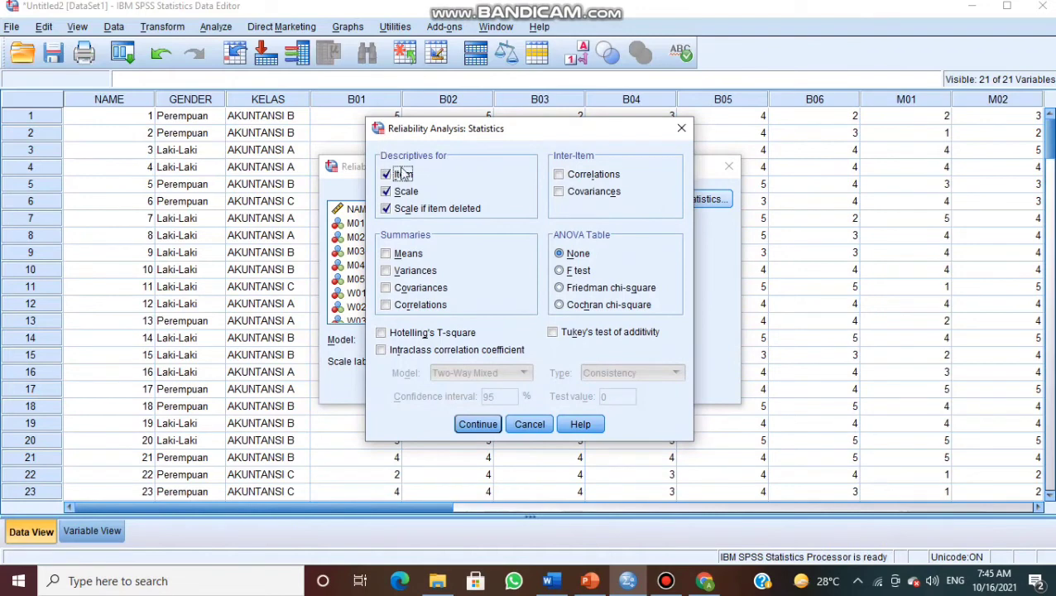
pyautogui.click(479, 424)
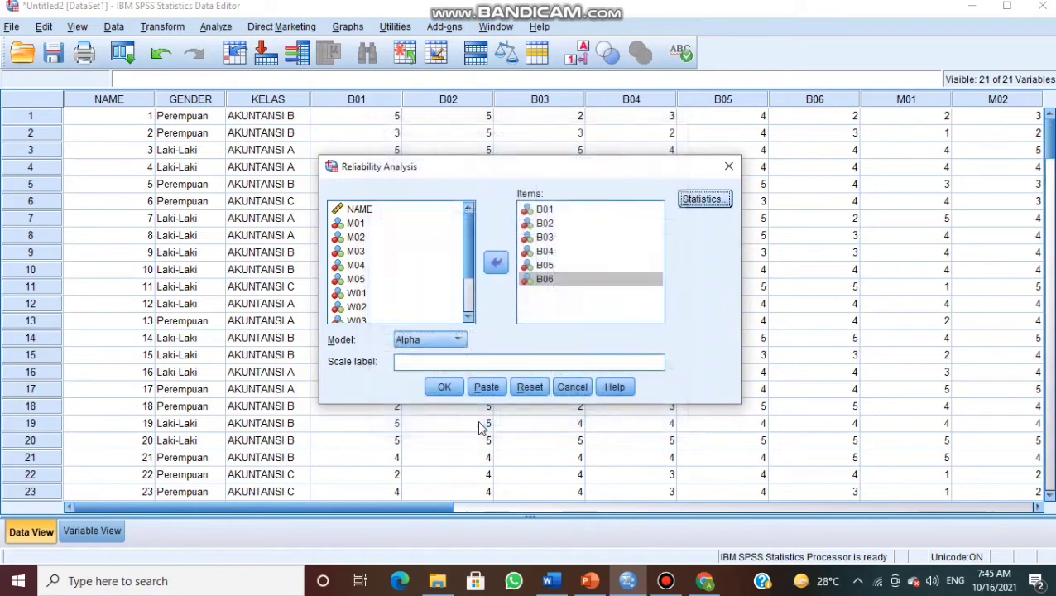
pyautogui.click(445, 388)
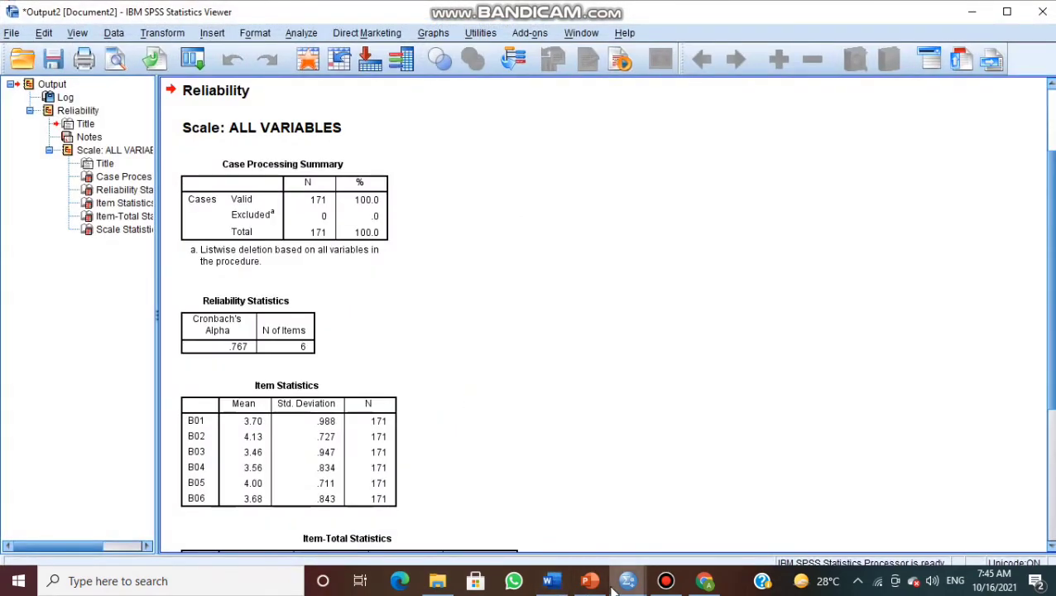
# Return to the data set, start another Reliability Analysis and remove B01 to B06 from its items.
pyautogui.moveTo(626, 582)
pyautogui.click(549, 509)
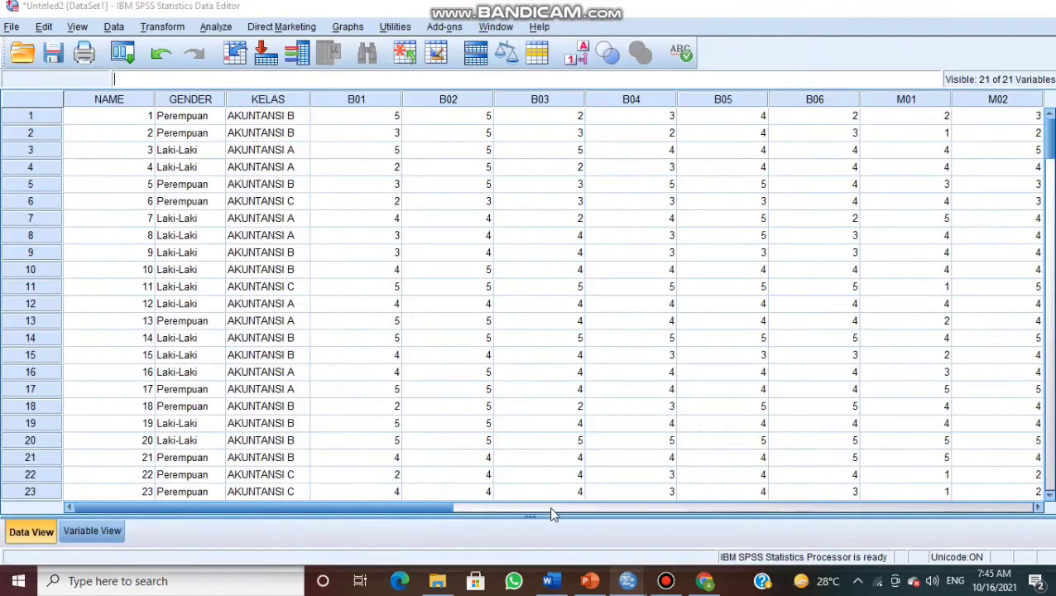
pyautogui.click(225, 27)
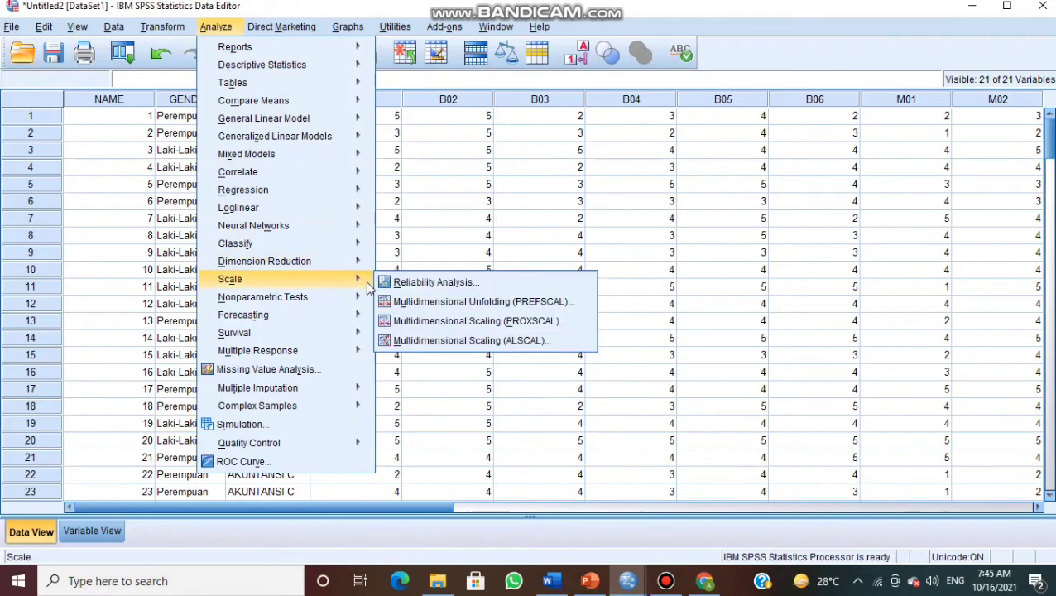
pyautogui.click(394, 286)
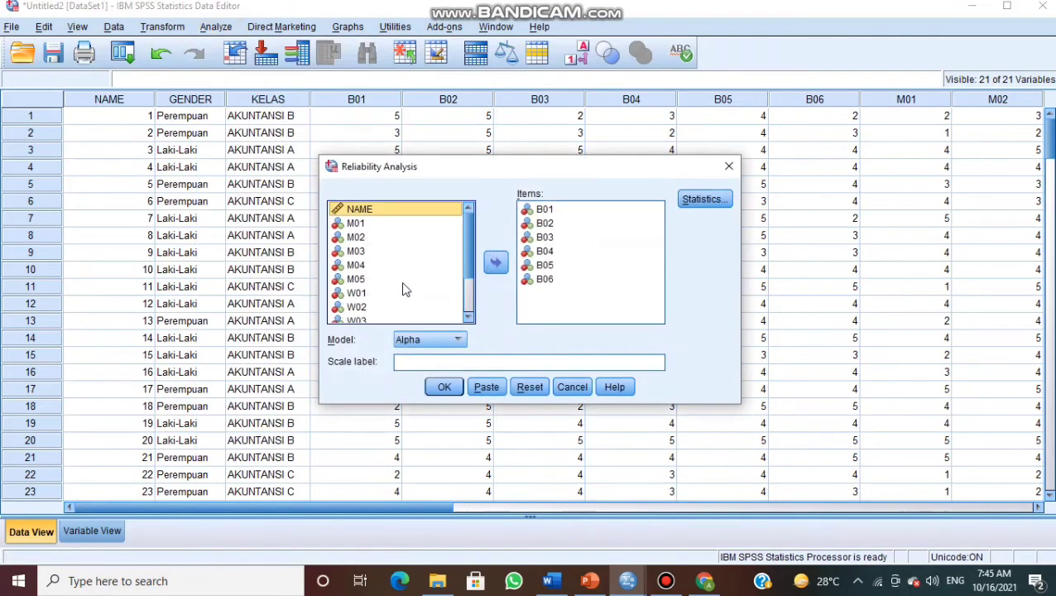
pyautogui.click(354, 225)
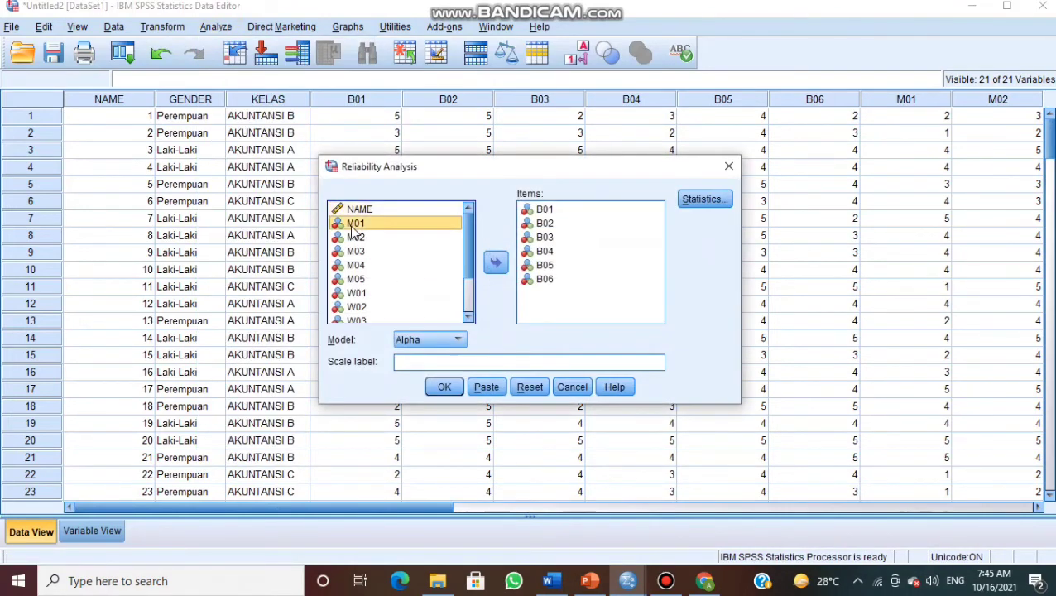
pyautogui.click(597, 286)
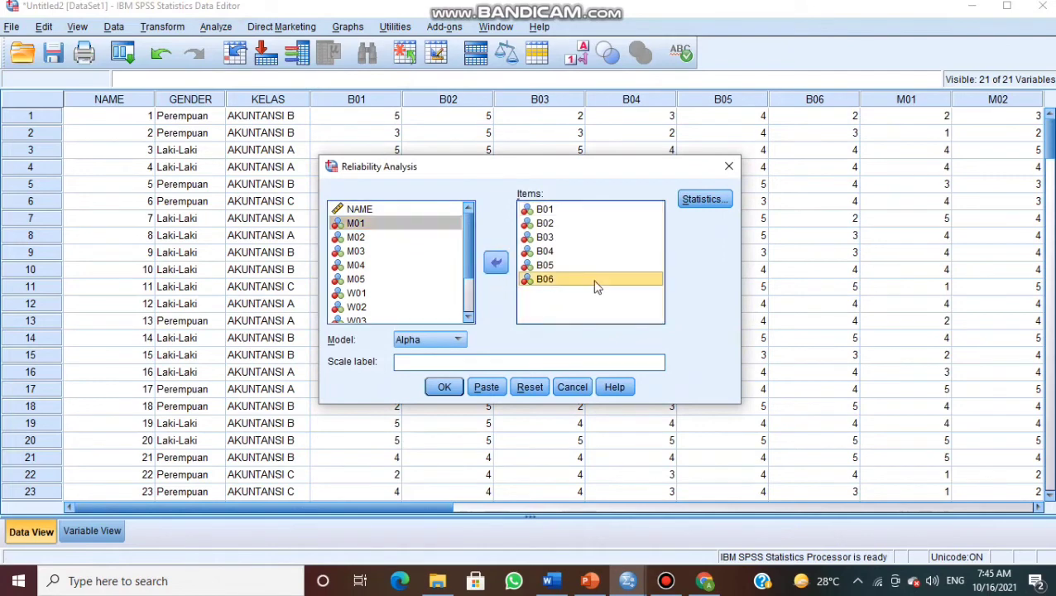
pyautogui.hotkey('ctrl', 'a')
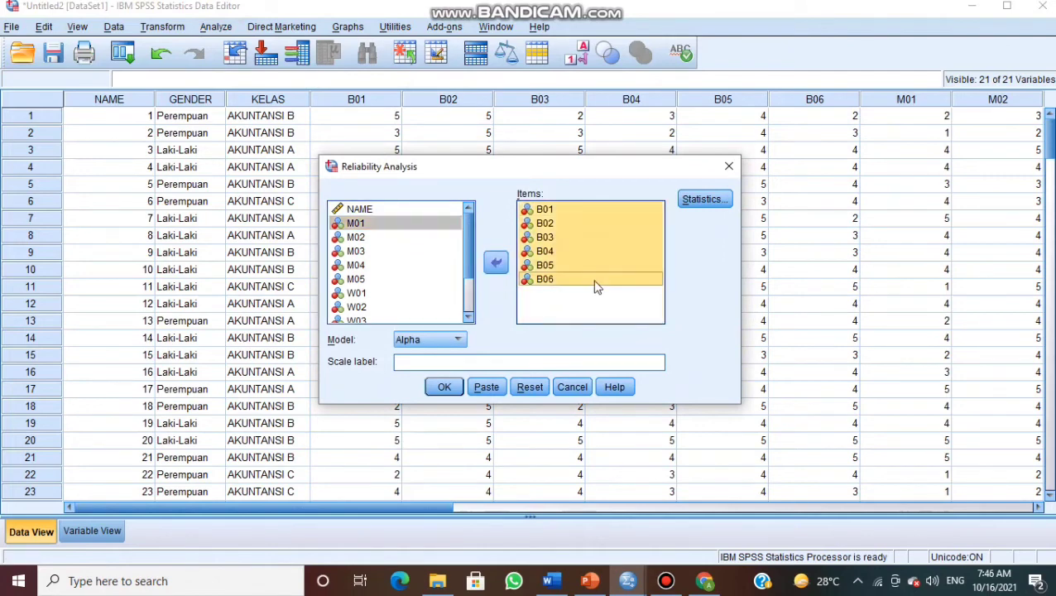
pyautogui.click(494, 264)
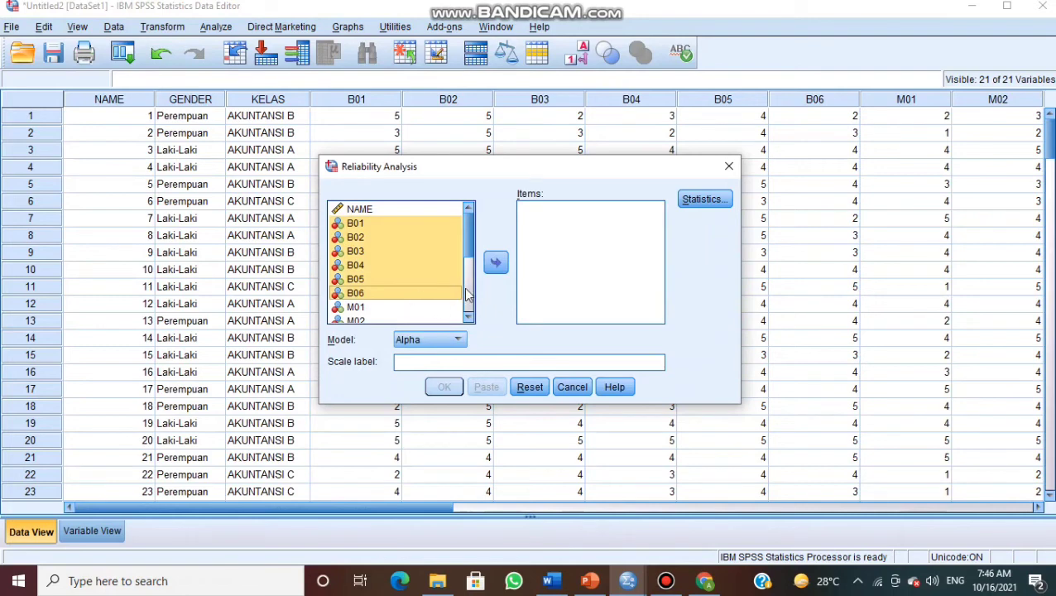
# Run the Alpha reliability analysis on items M01 to M05 with item, scale and scale if item deleted descriptives.
pyautogui.scroll(-3, 464, 251)
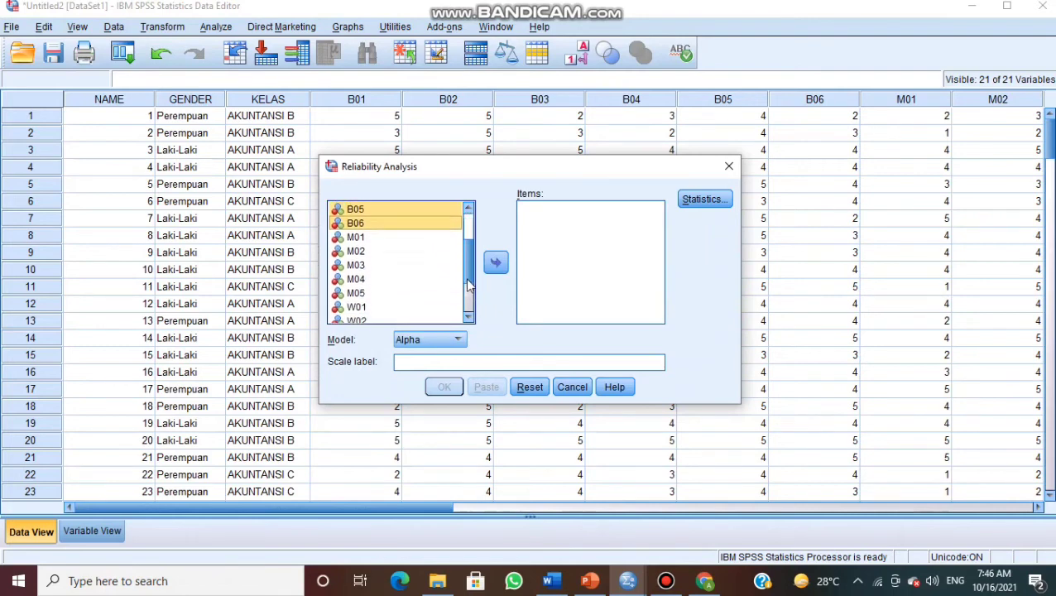
pyautogui.click(391, 232)
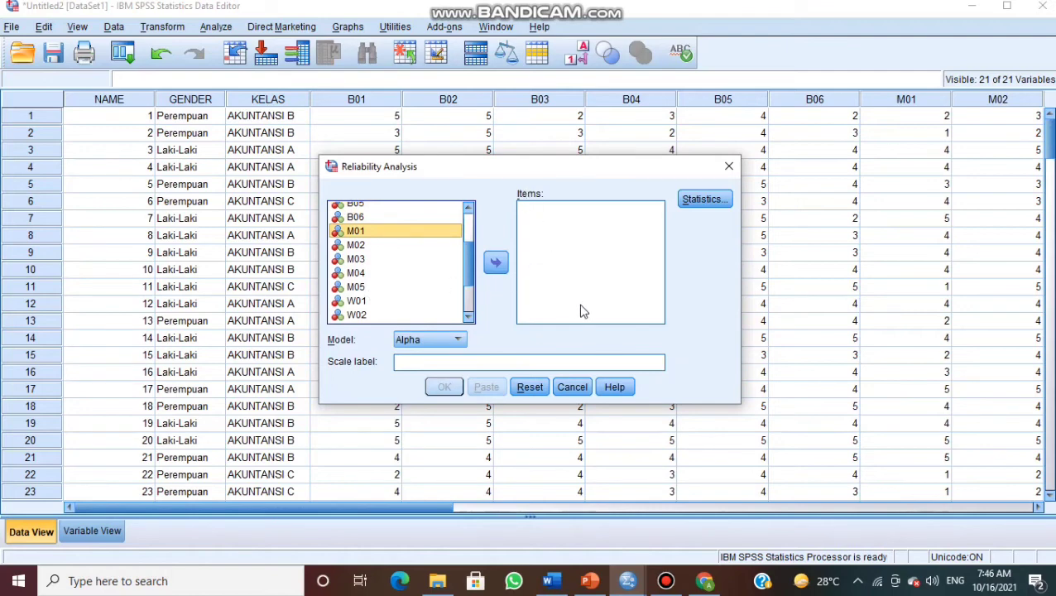
pyautogui.click(496, 262)
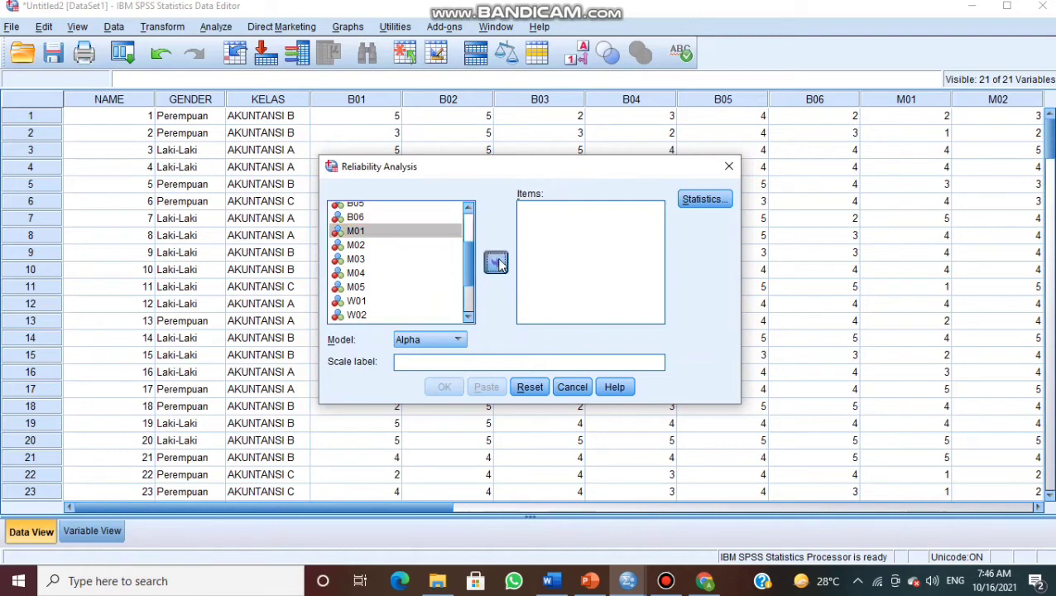
pyautogui.click(497, 264)
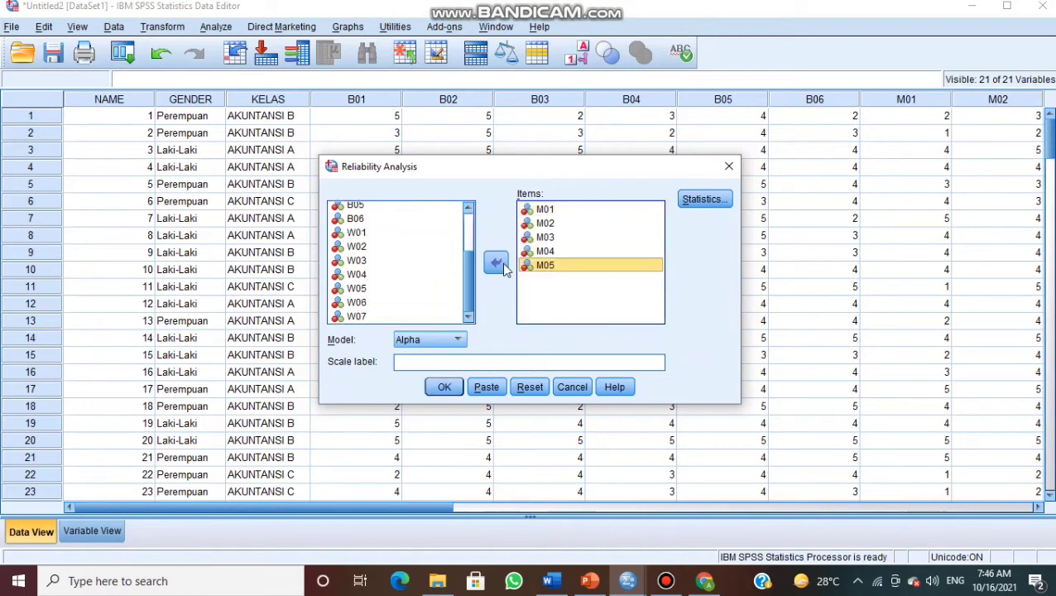
pyautogui.click(706, 199)
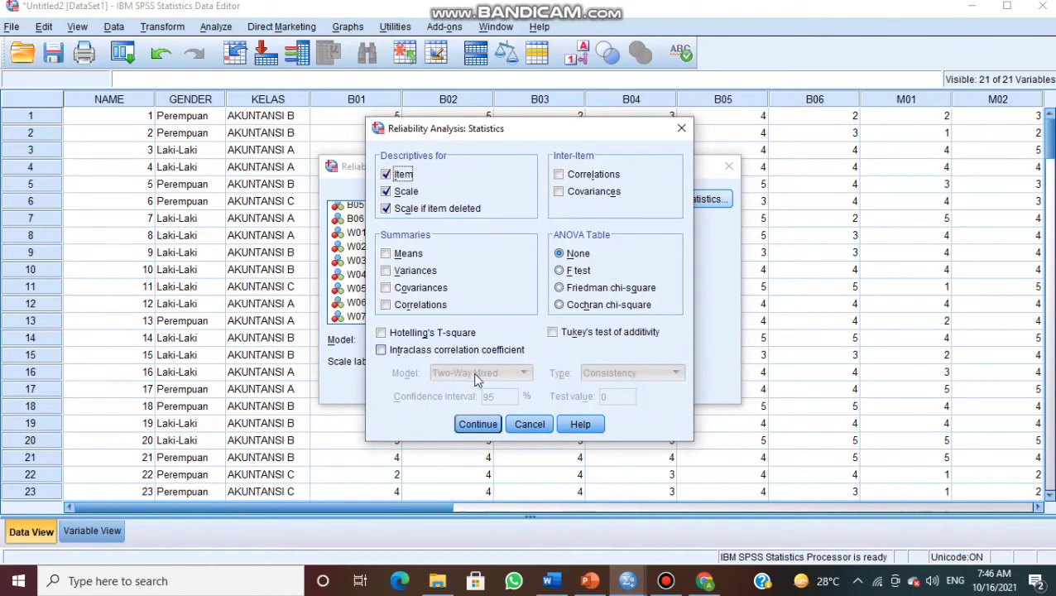
pyautogui.click(478, 424)
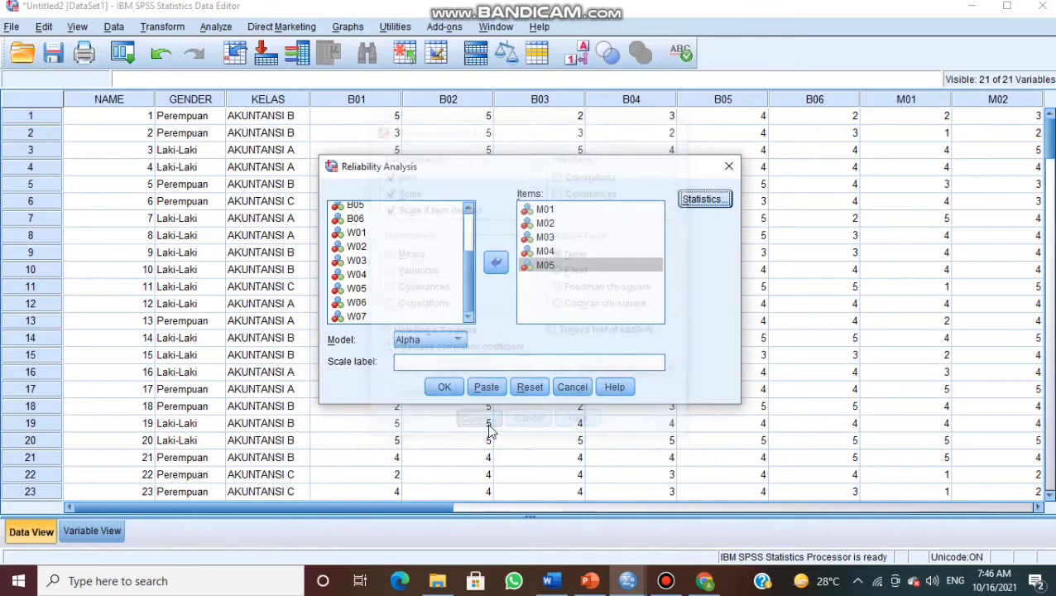
pyautogui.click(440, 388)
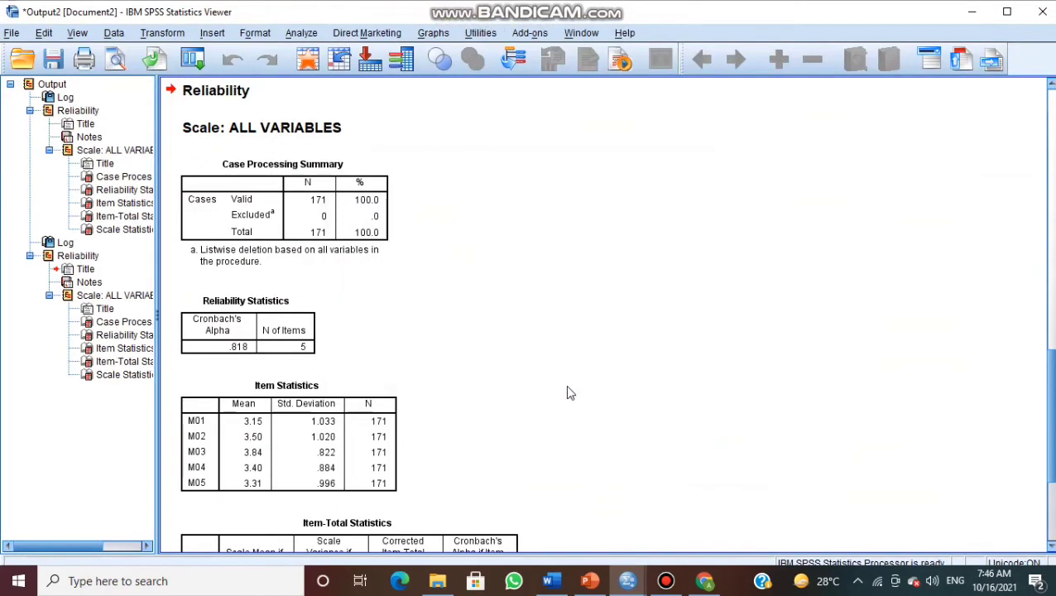
# Return to the data set, start another Reliability Analysis and remove M01 to M05 from its items.
pyautogui.moveTo(622, 585)
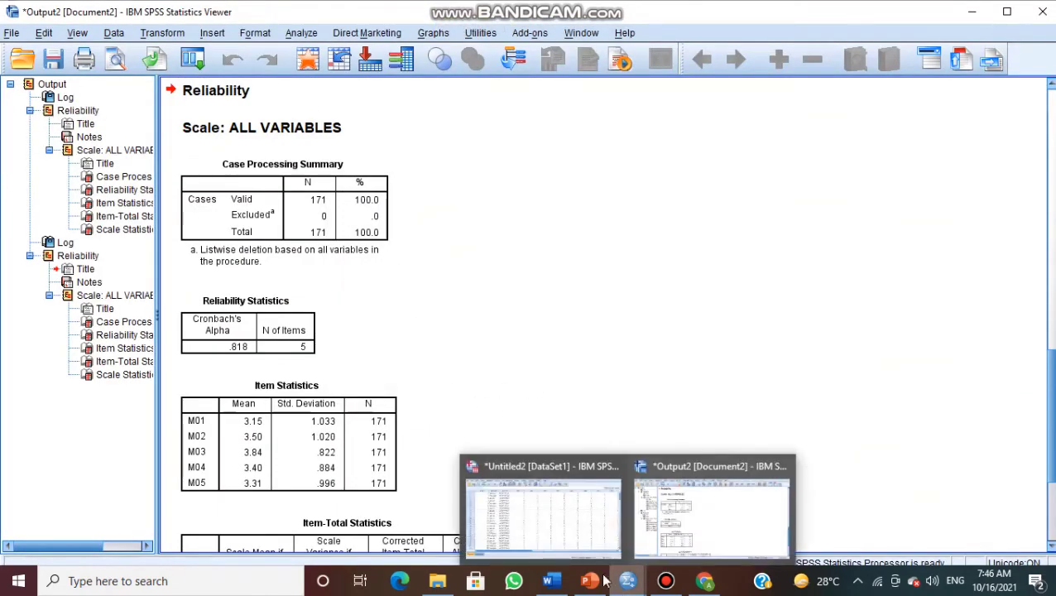
pyautogui.click(541, 526)
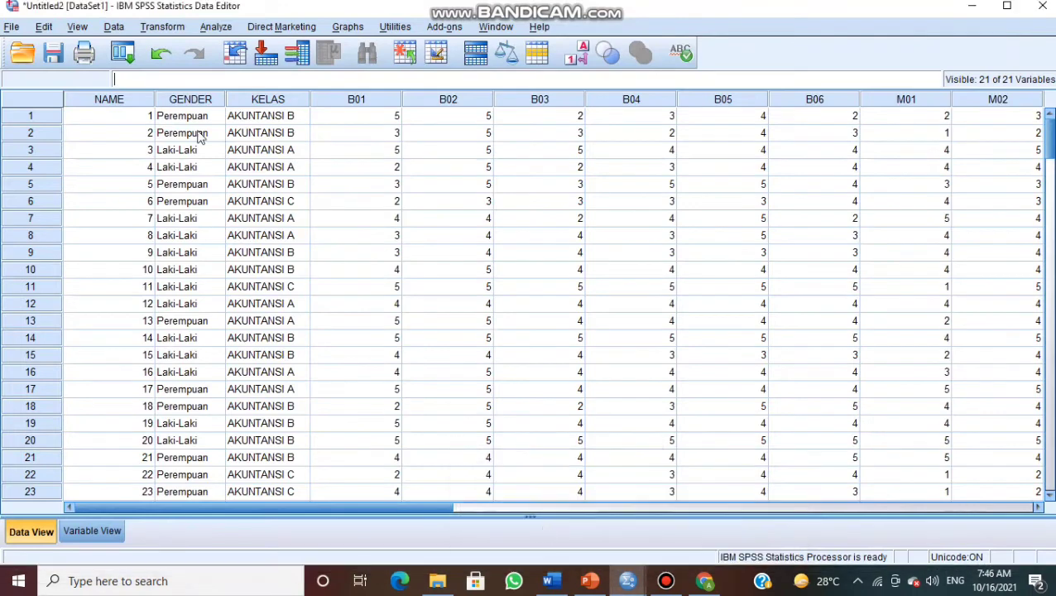
pyautogui.click(216, 29)
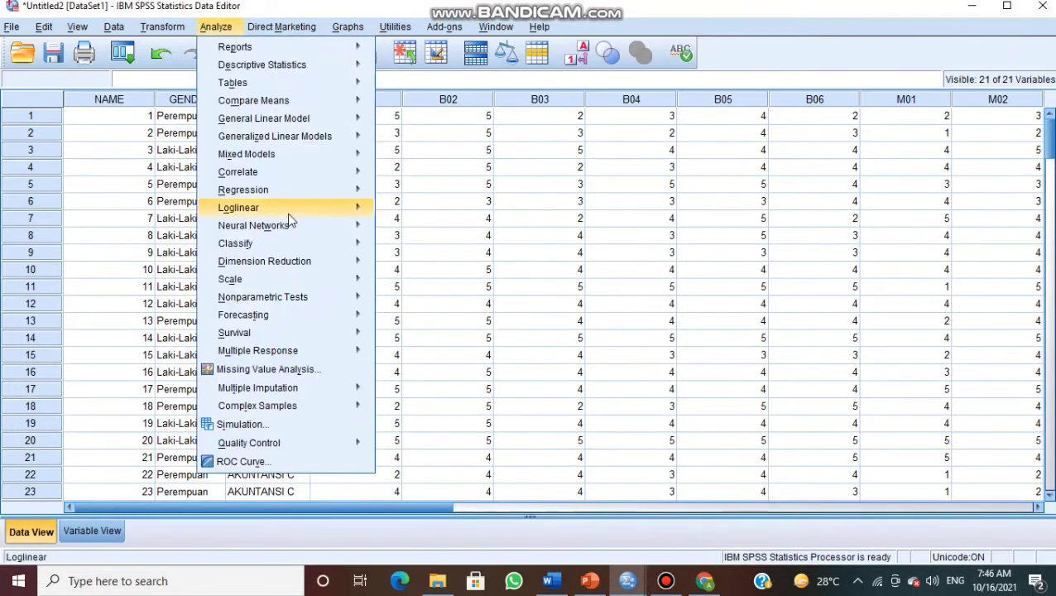
pyautogui.moveTo(335, 285)
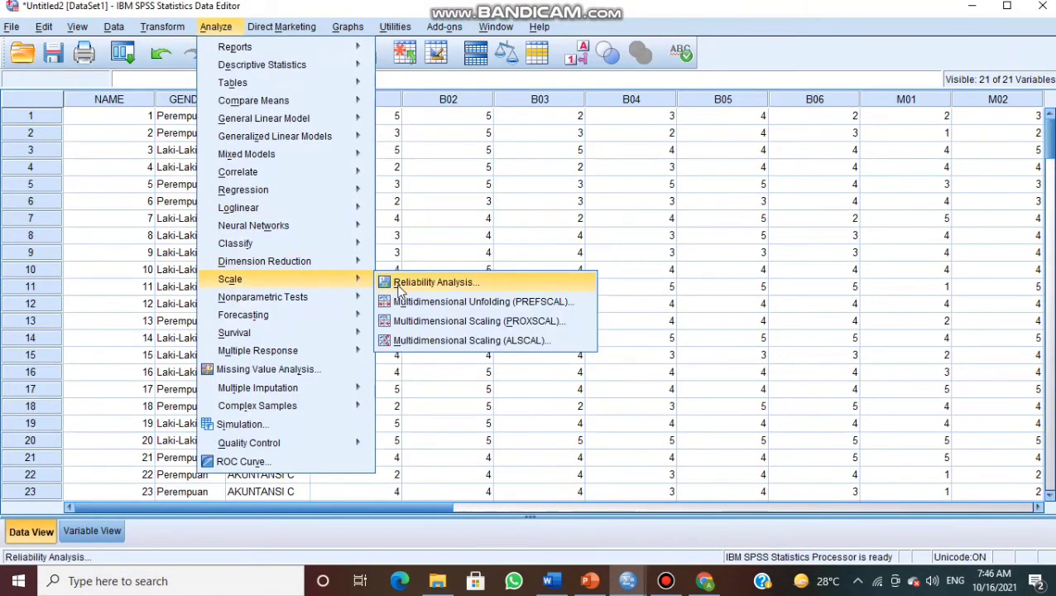
pyautogui.click(430, 282)
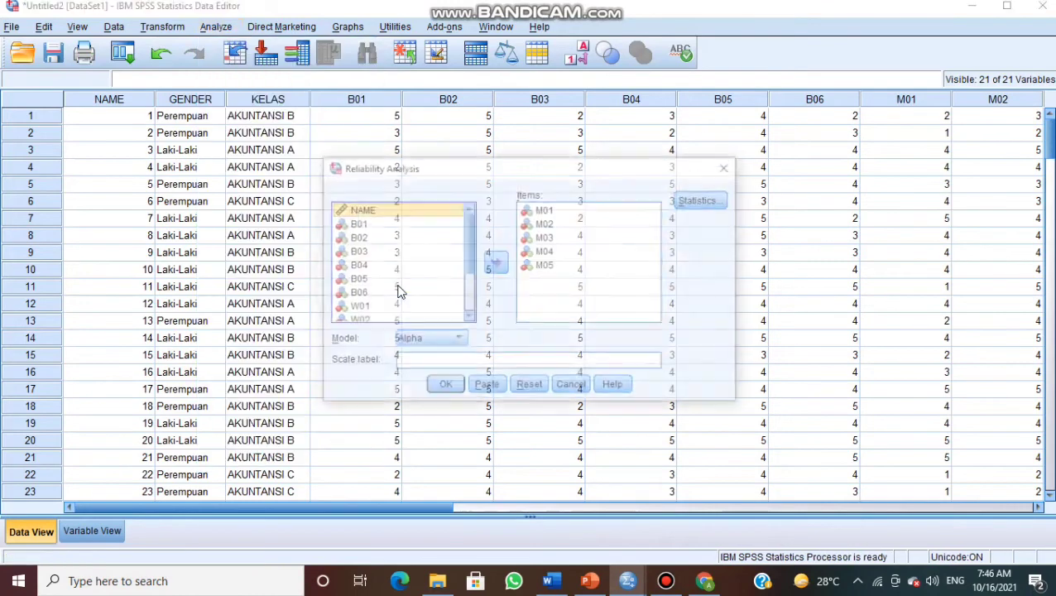
pyautogui.click(552, 295)
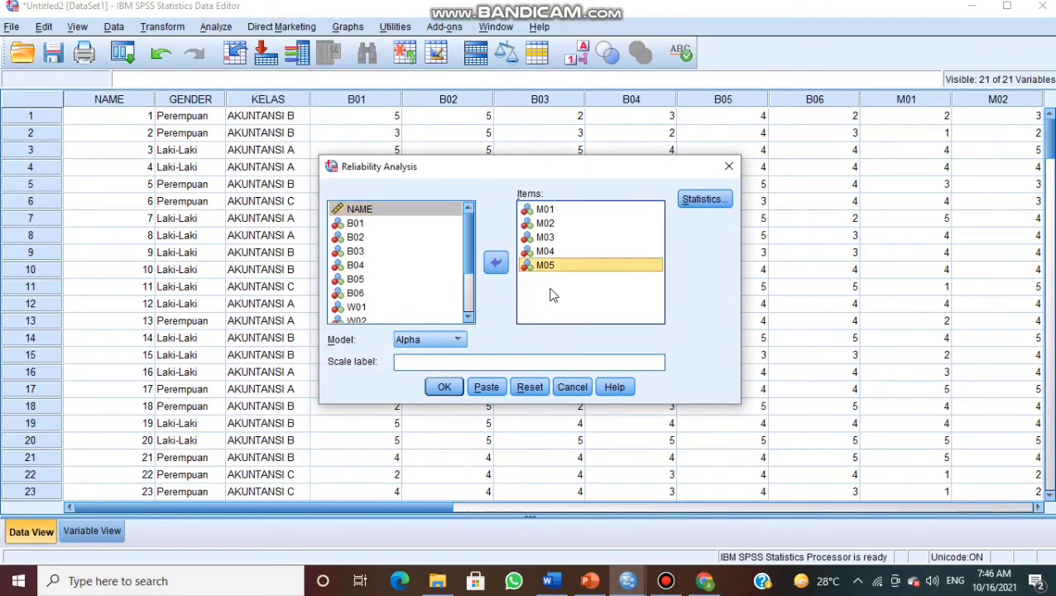
pyautogui.hotkey('ctrl', 'a')
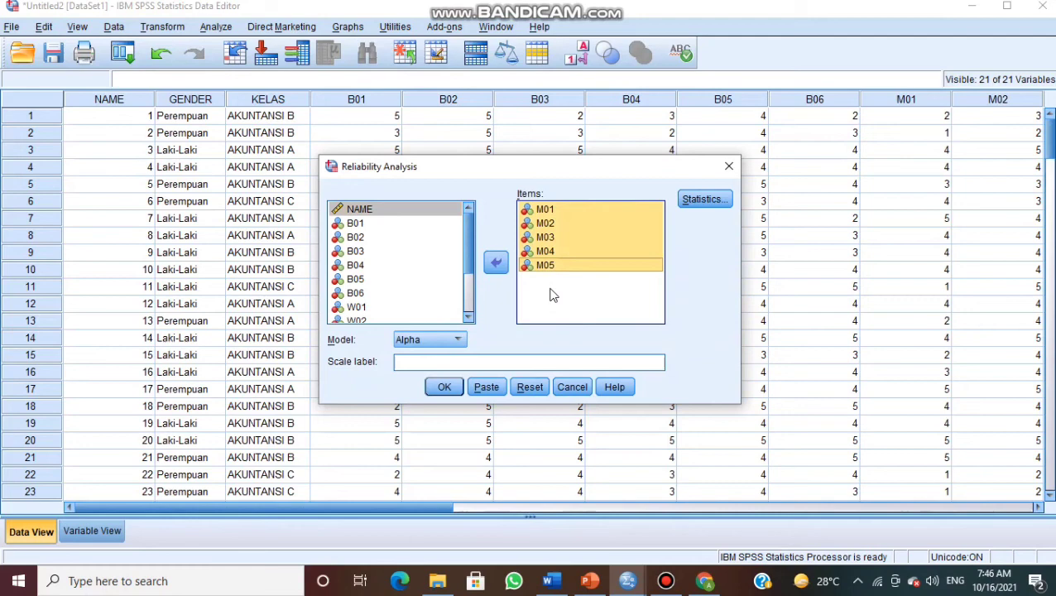
pyautogui.click(496, 263)
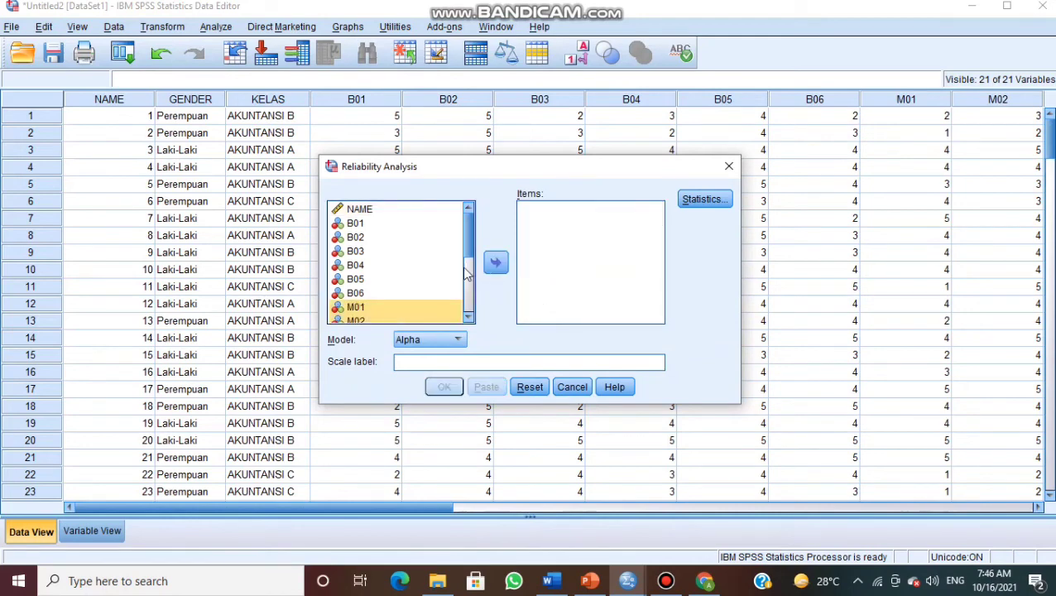
# Run the Alpha reliability analysis on items W01 to W07 with item, scale and scale if item deleted descriptives.
pyautogui.scroll(-3, 466, 275)
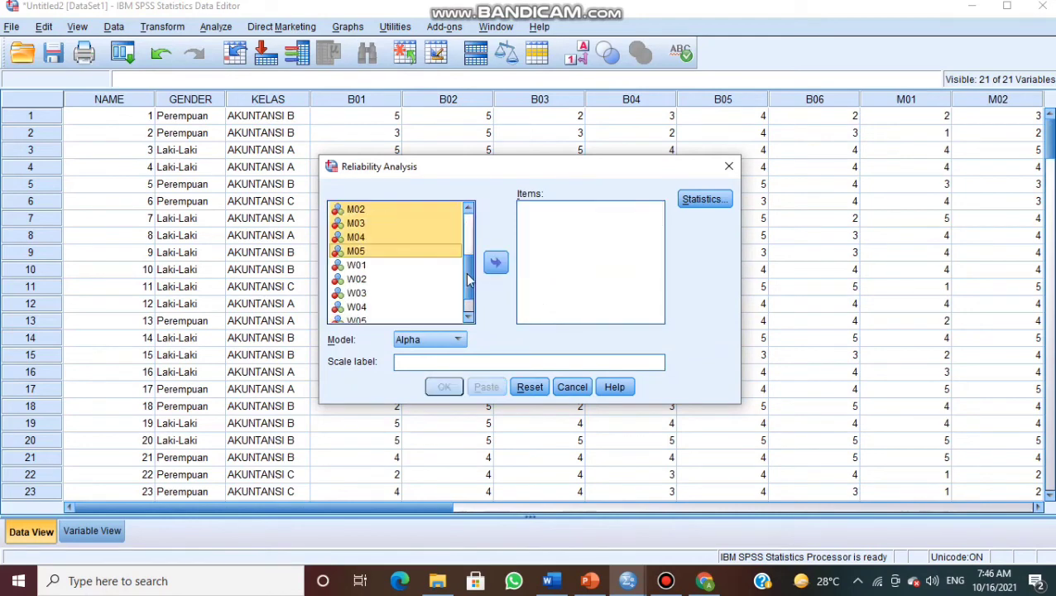
pyautogui.click(371, 266)
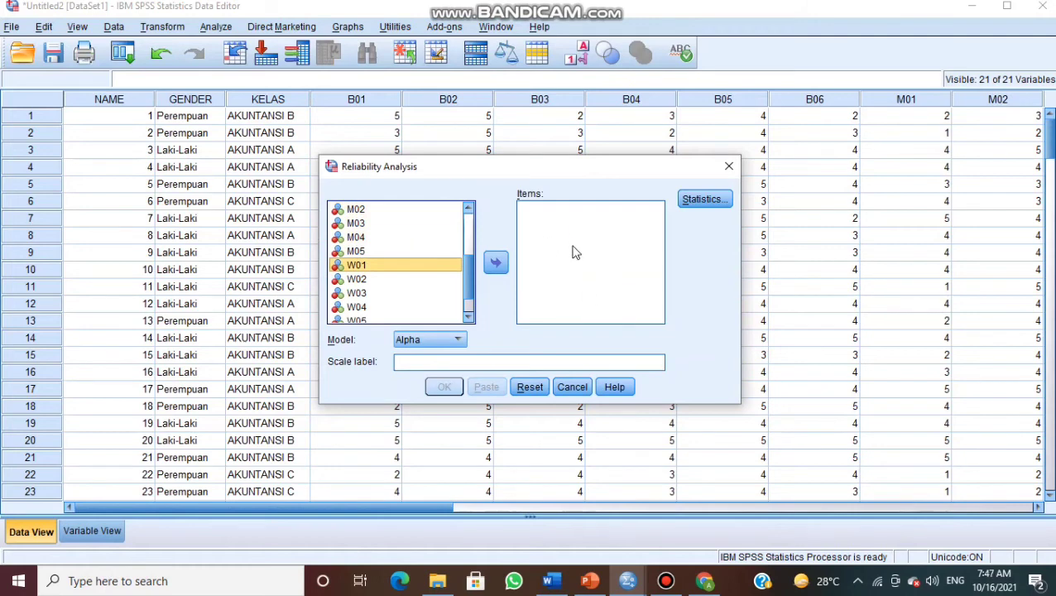
pyautogui.hotkey('shift', 'End')
pyautogui.click(496, 263)
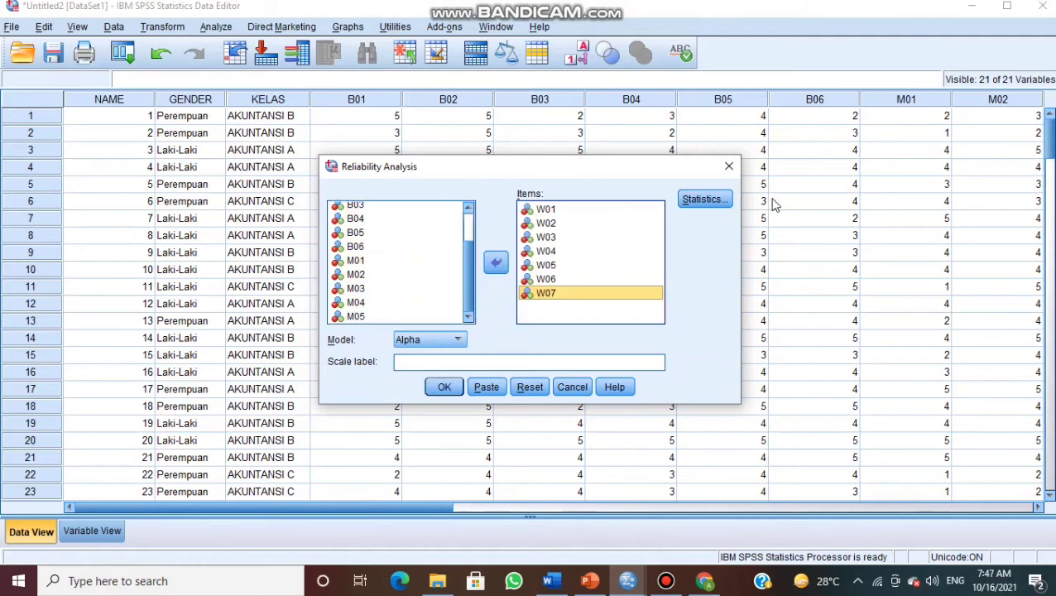
pyautogui.click(707, 200)
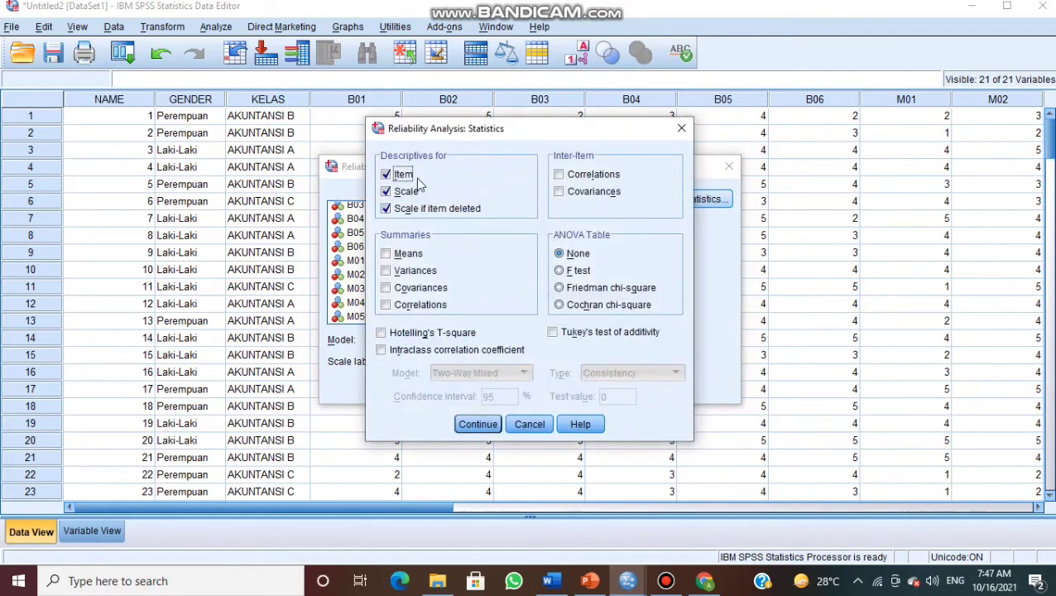
pyautogui.click(475, 424)
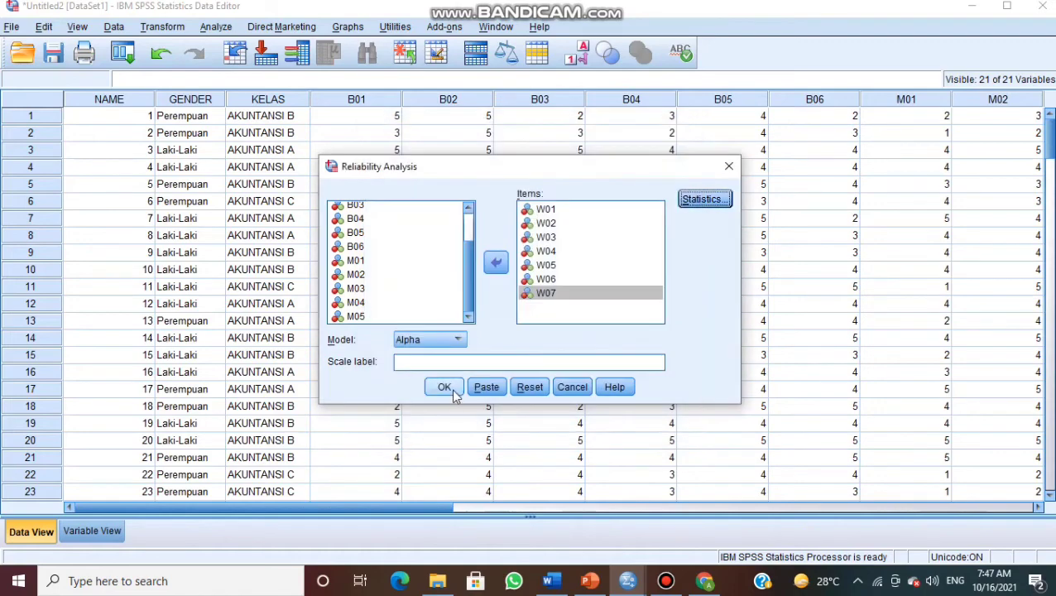
pyautogui.click(451, 388)
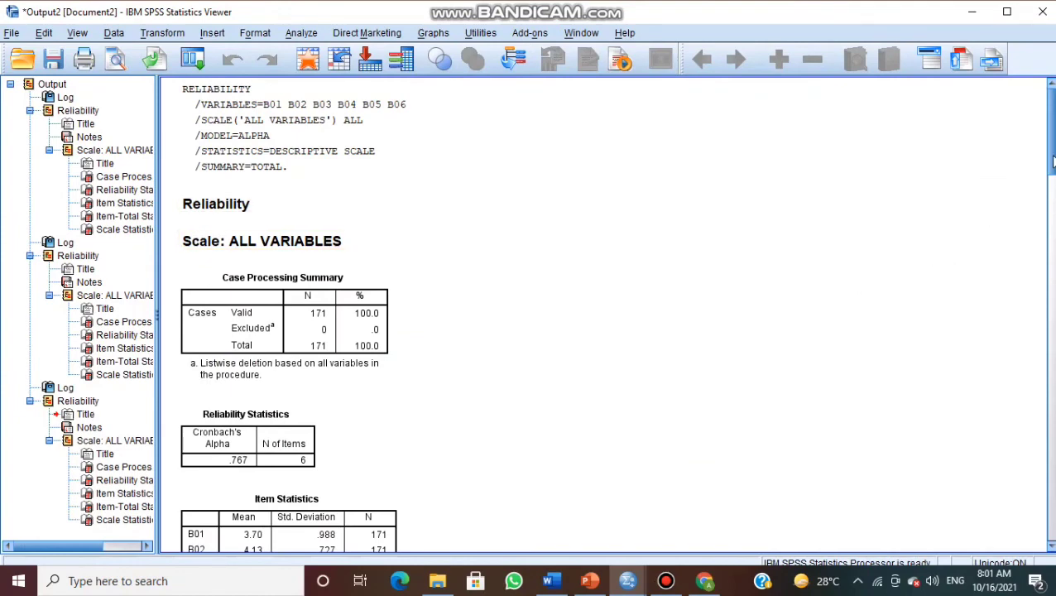
# Examine Cronbach's alpha, the item statistics and the item-total statistics for the B01 to B06 and M01 to M05 groups.
pyautogui.scroll(-5, 1053, 162)
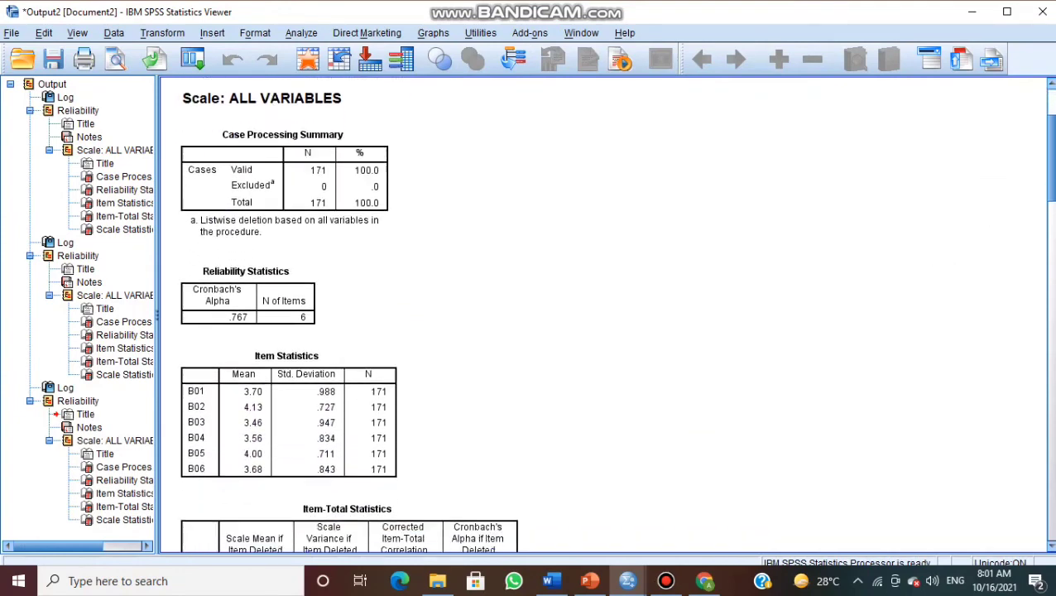
pyautogui.scroll(-2, 615, 314)
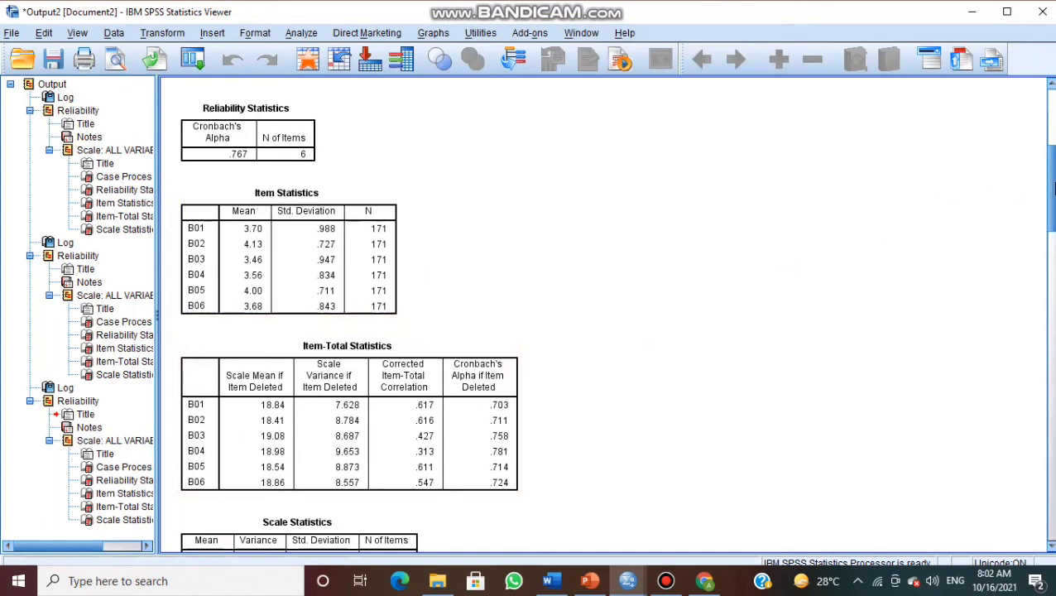
pyautogui.moveTo(1053, 188); pyautogui.dragTo(1053, 308)
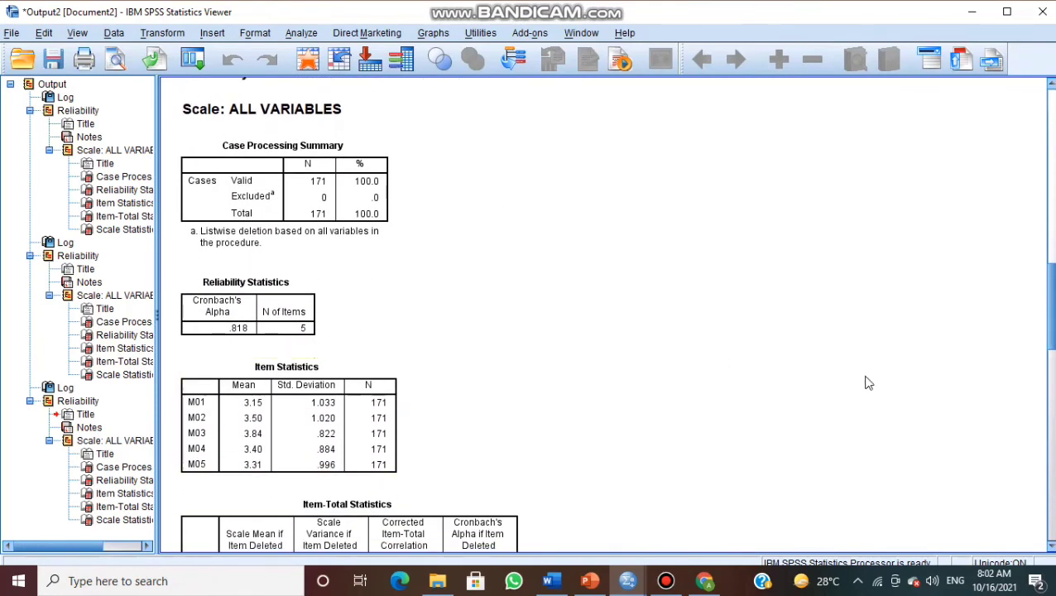
pyautogui.scroll(-5, 1053, 302)
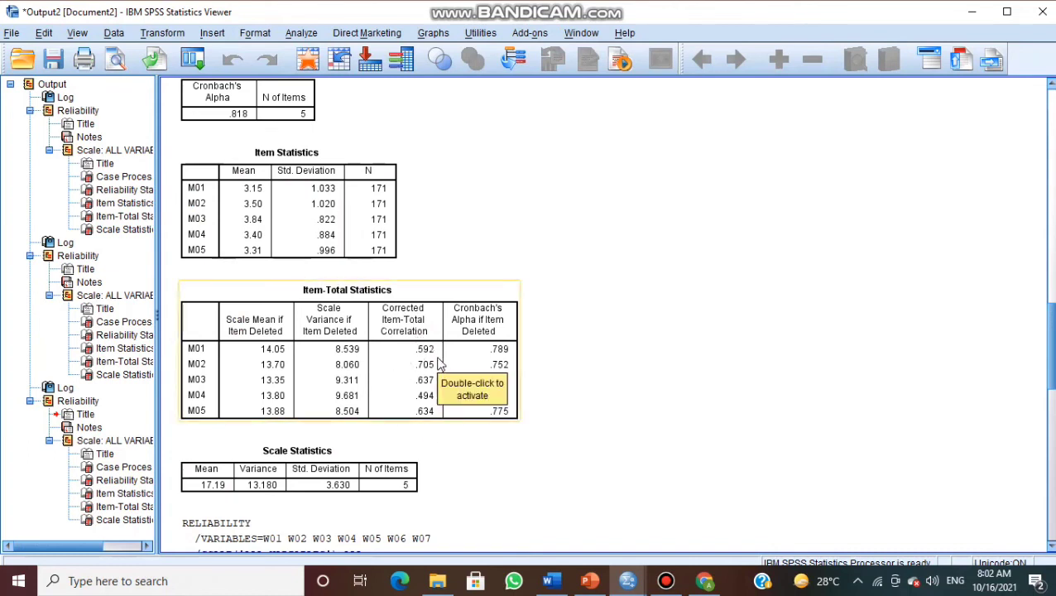
pyautogui.click(551, 337)
pyautogui.click(433, 347)
pyautogui.click(408, 441)
pyautogui.click(414, 410)
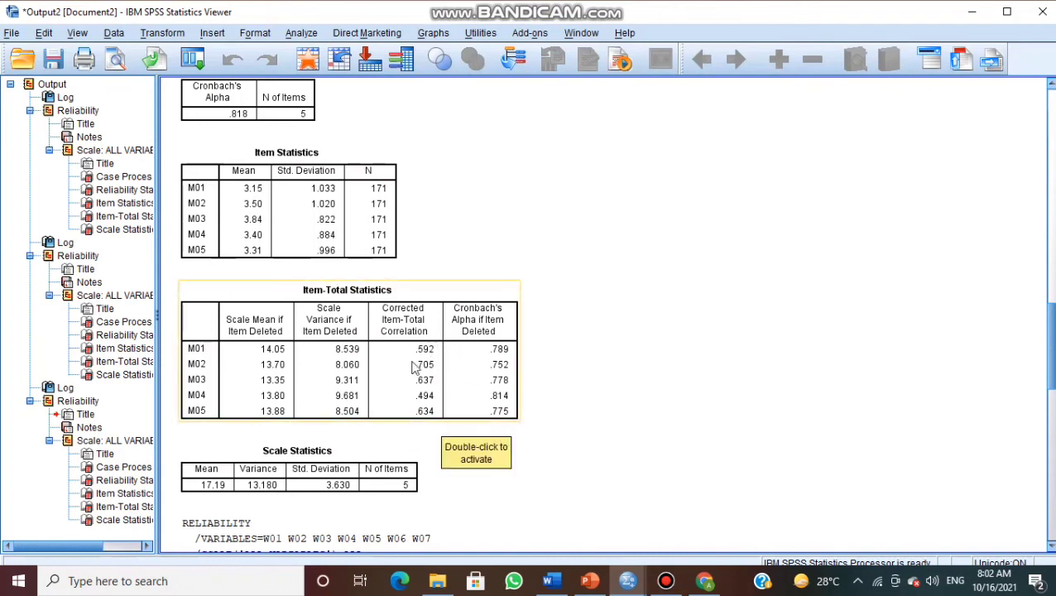
pyautogui.click(302, 204)
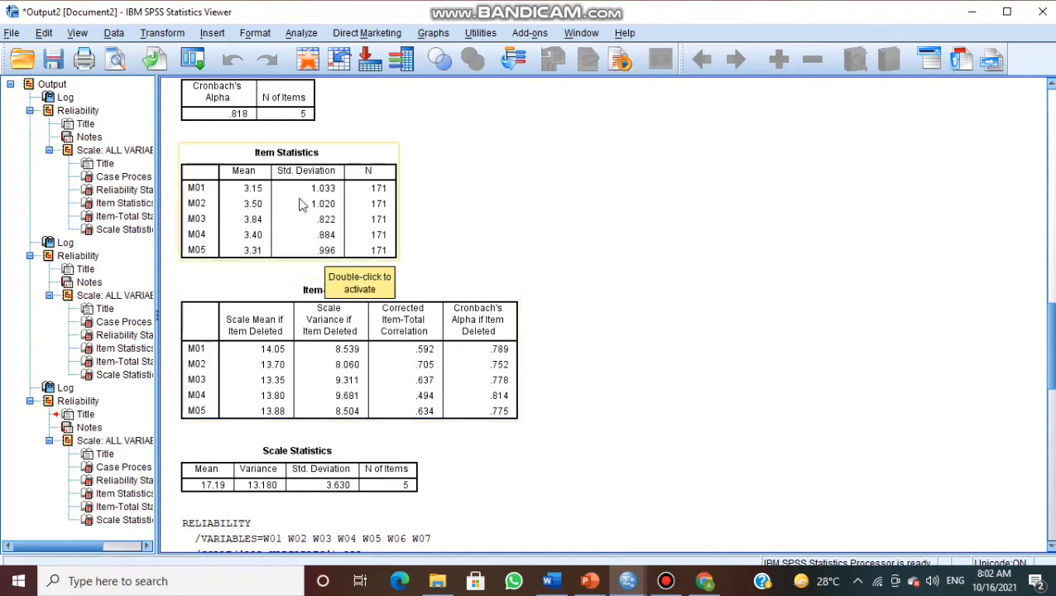
pyautogui.click(454, 184)
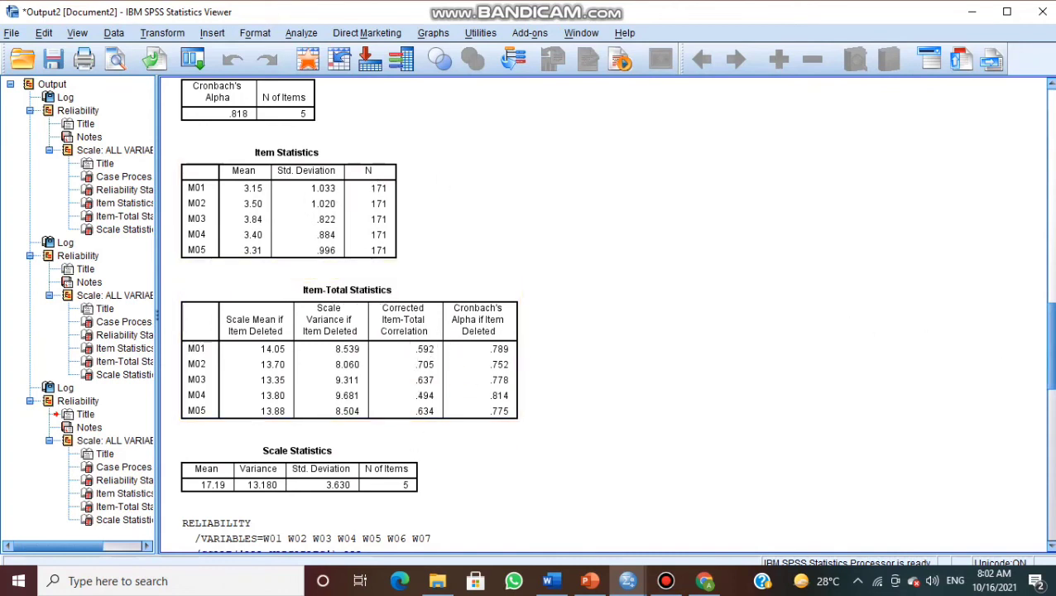
pyautogui.scroll(2, 530, 314)
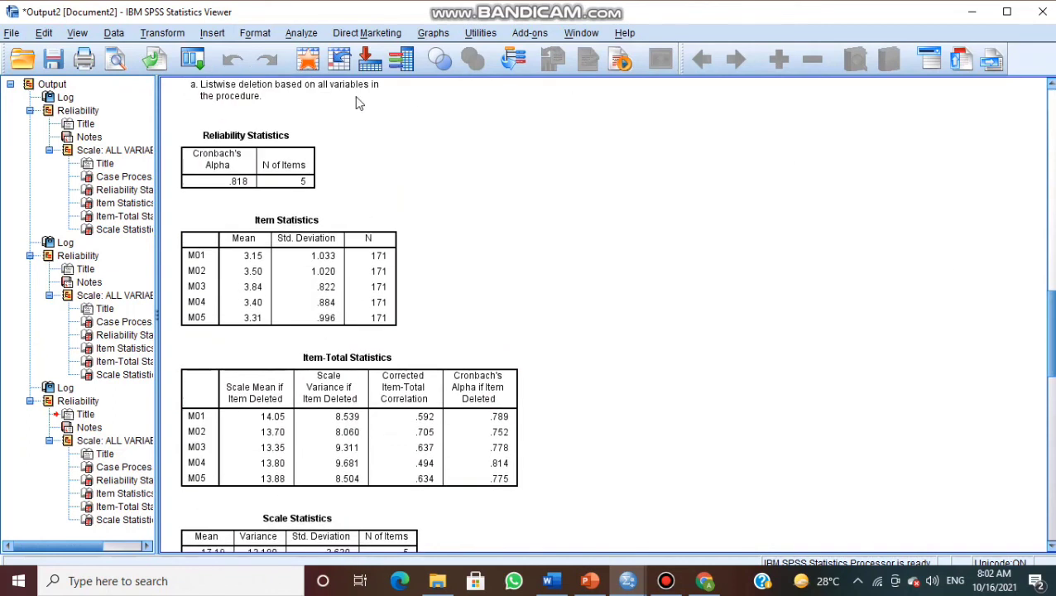
pyautogui.click(312, 126)
pyautogui.click(267, 217)
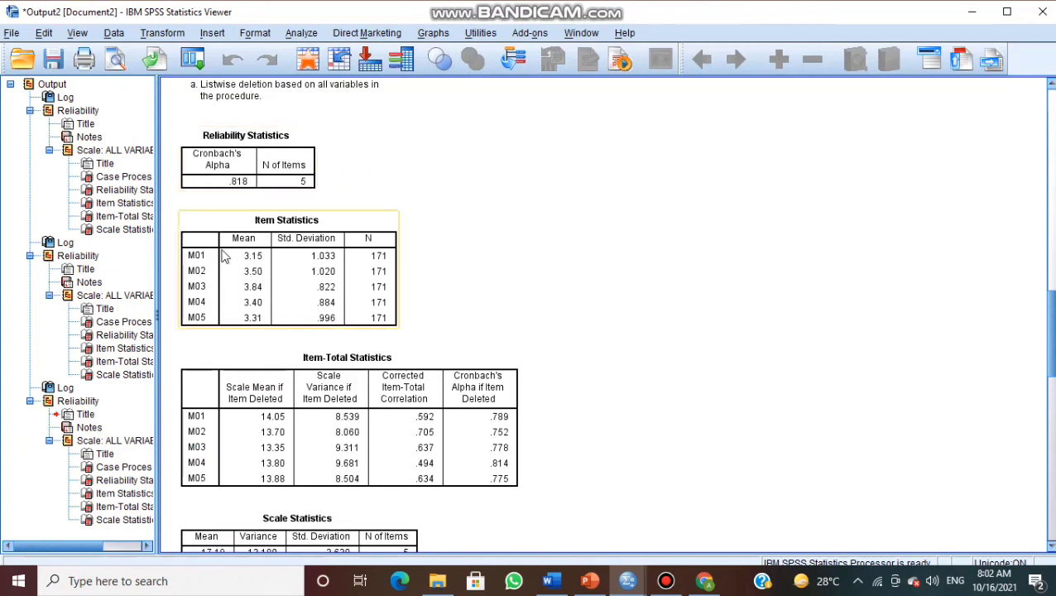
pyautogui.click(478, 240)
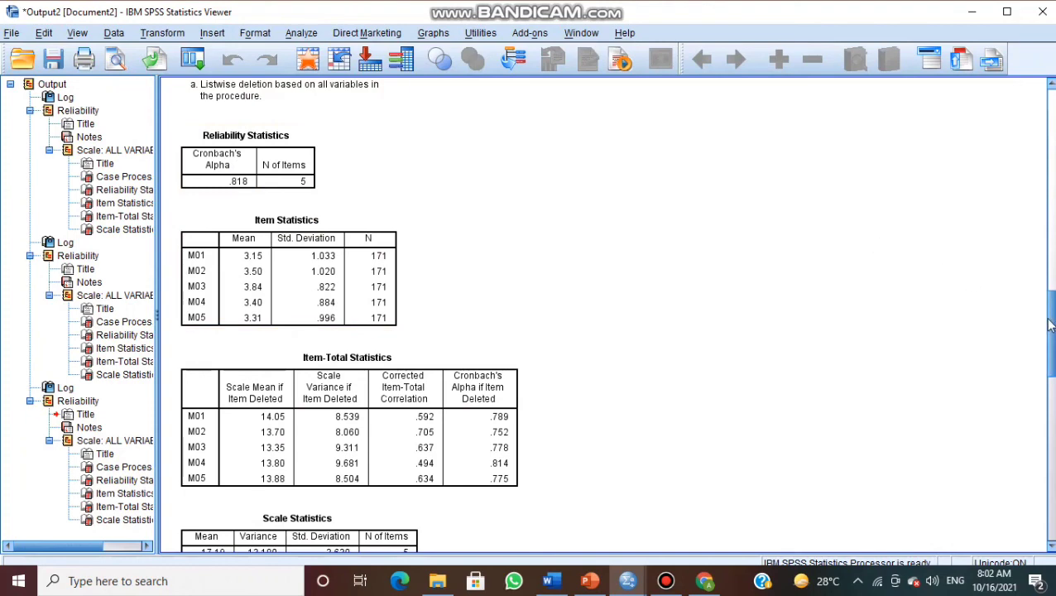
# Examine Cronbach's alpha, the item statistics and the item-total statistics for items W01 to W07.
pyautogui.moveTo(1051, 324); pyautogui.dragTo(1046, 450)
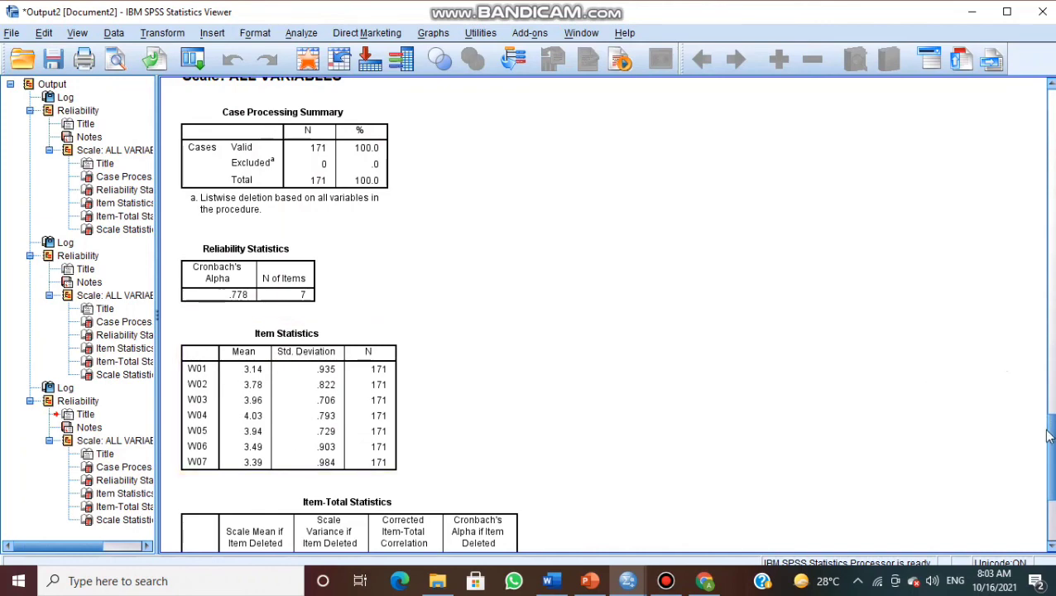
pyautogui.moveTo(1051, 478); pyautogui.dragTo(1051, 517)
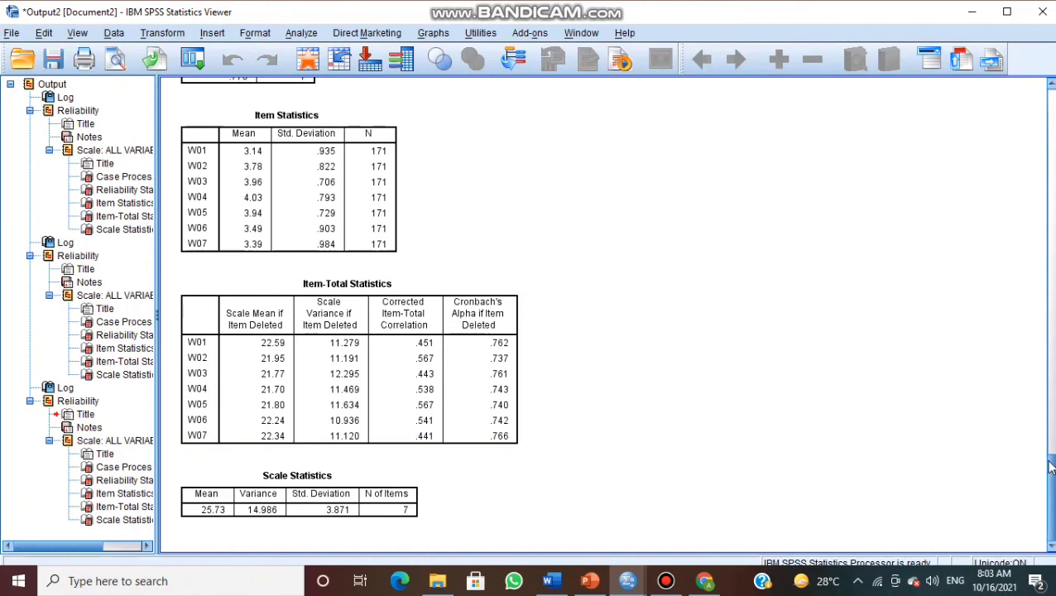
pyautogui.scroll(3, 1051, 472)
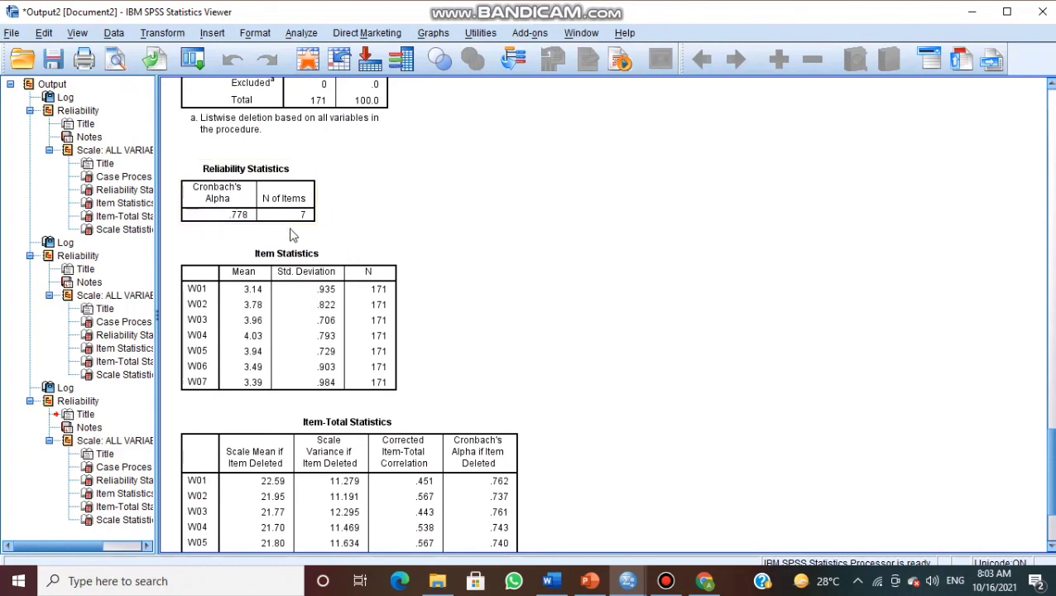
pyautogui.click(281, 434)
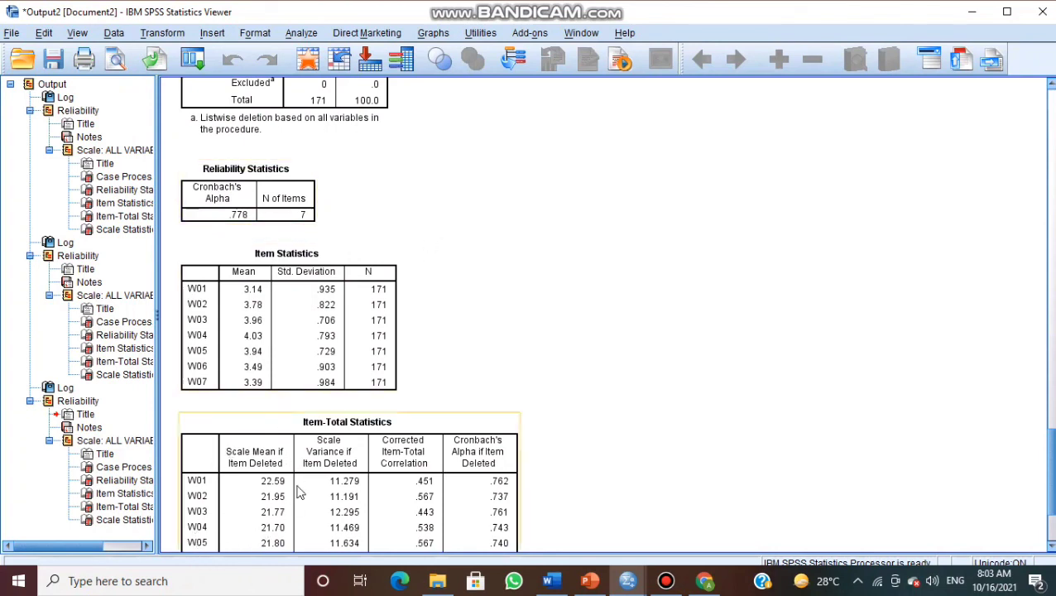
pyautogui.click(853, 395)
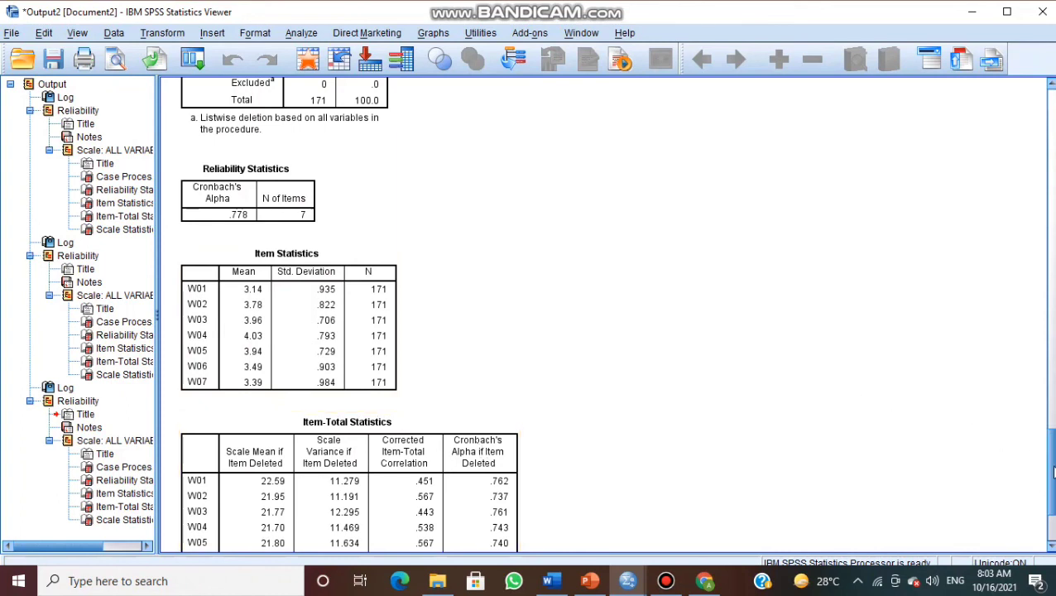